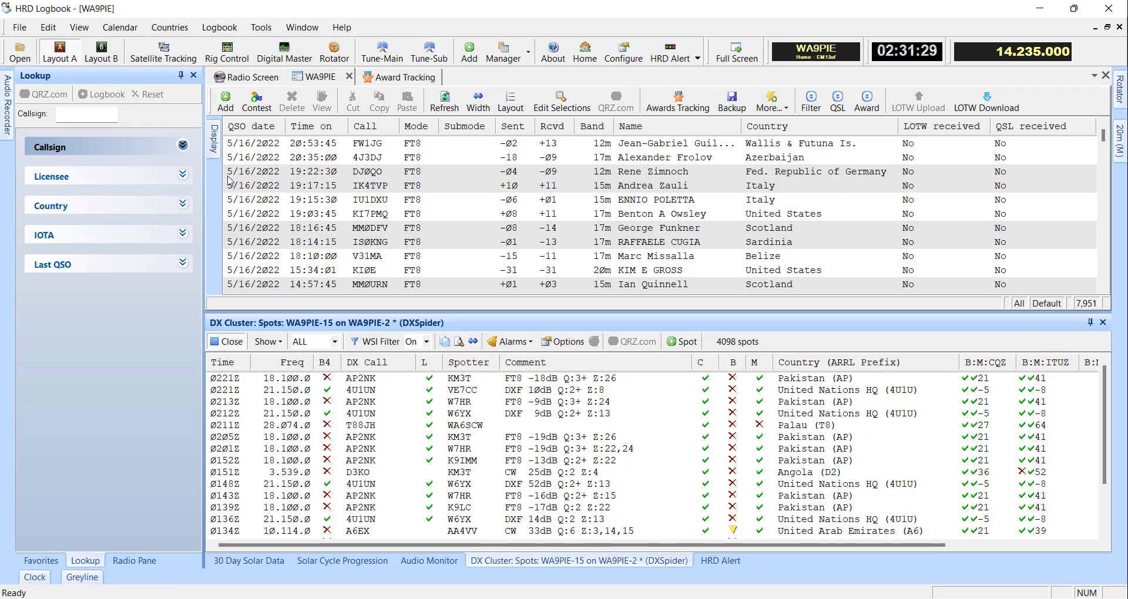
Step: Limit the logbook display to the contacts from 2022
{"action": "mouse_move", "coordinate": [219, 138]}
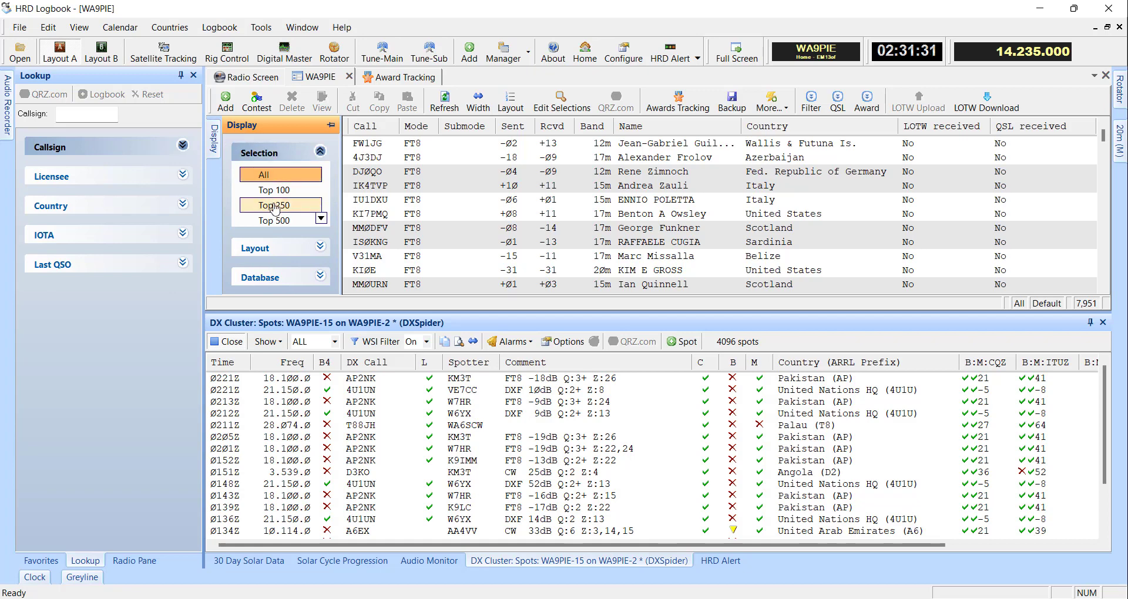
{"action": "left_click", "coordinate": [321, 218]}
{"action": "left_click", "coordinate": [321, 219]}
{"action": "left_click", "coordinate": [321, 218]}
{"action": "left_click", "coordinate": [320, 219]}
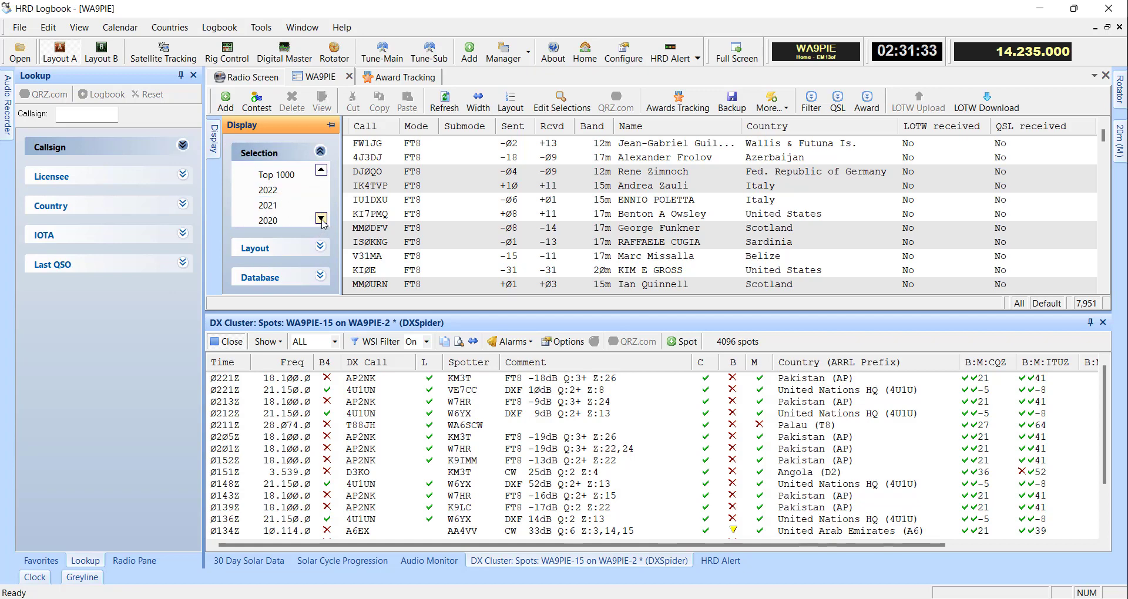
{"action": "left_click", "coordinate": [321, 219]}
{"action": "left_click", "coordinate": [281, 175]}
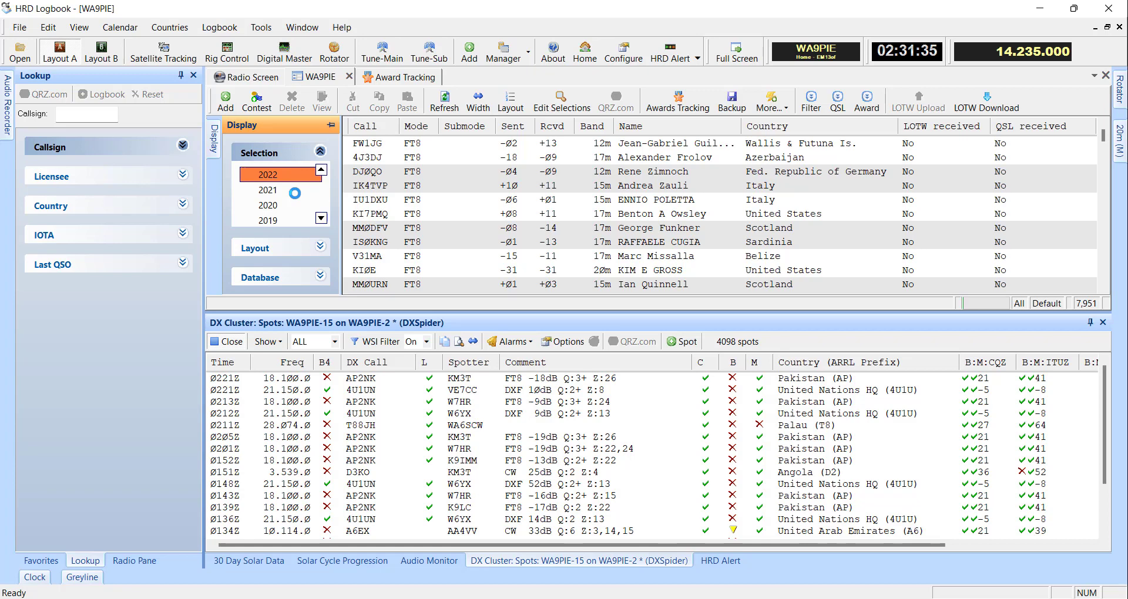
Step: Change the logbook's display selection to CW contacts
{"action": "left_click", "coordinate": [320, 219]}
{"action": "left_click", "coordinate": [321, 218]}
{"action": "left_click", "coordinate": [321, 219]}
{"action": "left_click", "coordinate": [321, 219]}
{"action": "left_click", "coordinate": [321, 219]}
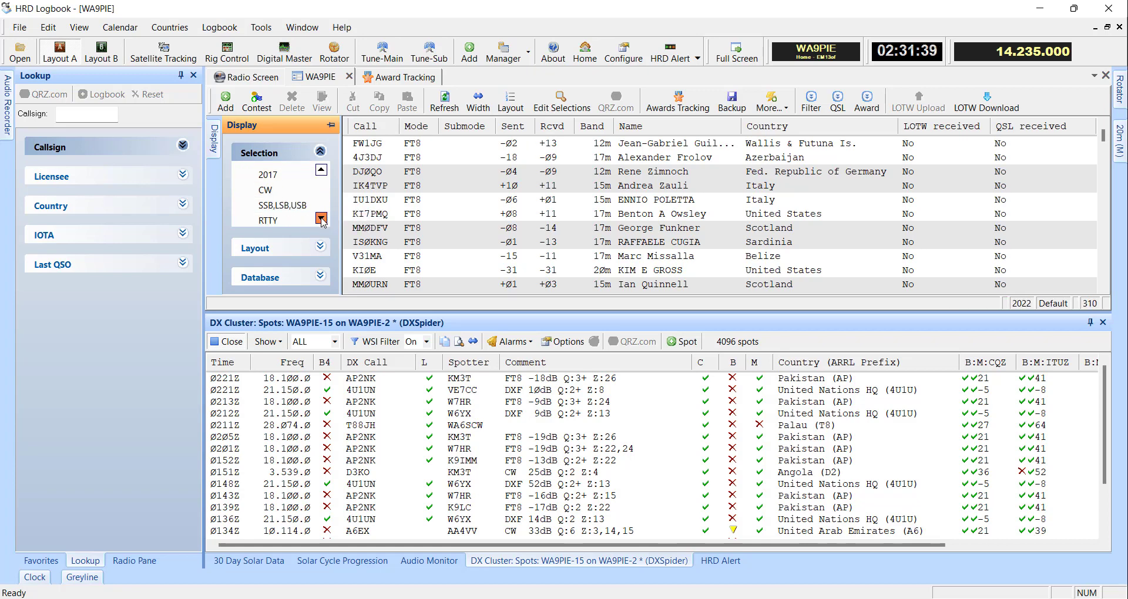
{"action": "left_click", "coordinate": [277, 190]}
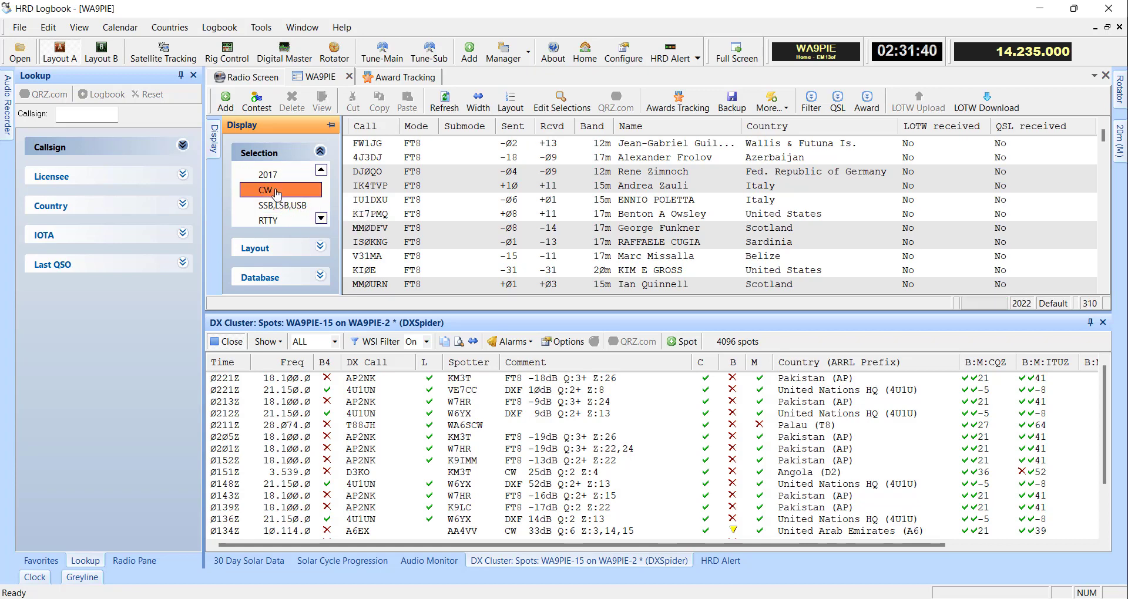
{"action": "left_click", "coordinate": [321, 219]}
Step: Show the Top 100 contacts in the logbook and switch the display selection back to All
{"action": "left_click", "coordinate": [321, 169]}
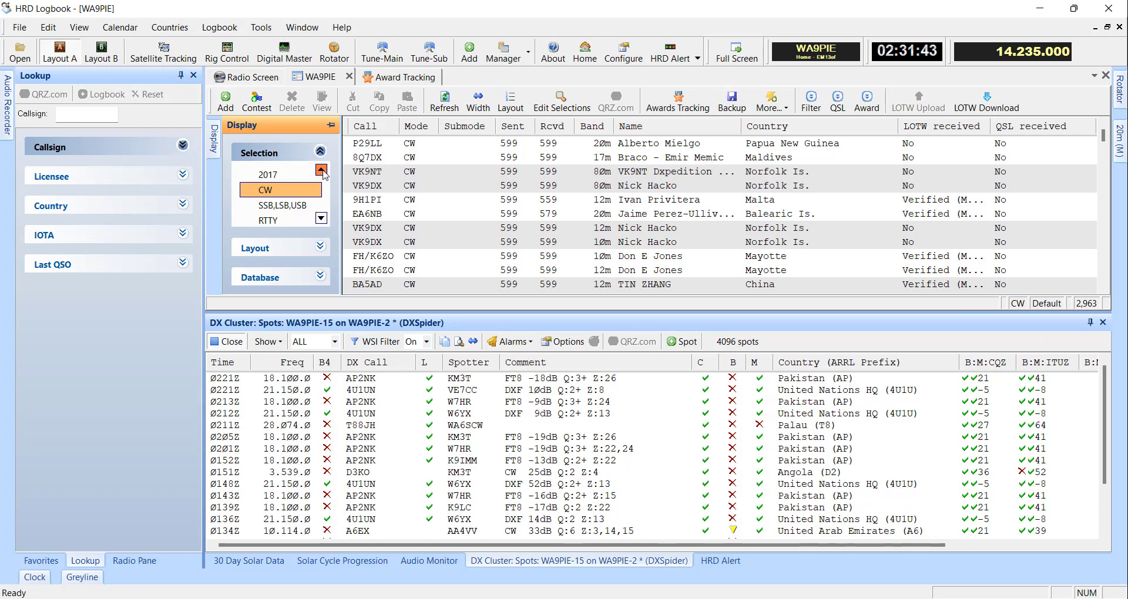
{"action": "left_click", "coordinate": [321, 170]}
{"action": "left_click", "coordinate": [321, 170]}
{"action": "left_click", "coordinate": [321, 170]}
{"action": "left_click", "coordinate": [321, 170]}
{"action": "left_click", "coordinate": [321, 170]}
{"action": "left_click", "coordinate": [321, 170]}
{"action": "left_click", "coordinate": [321, 170]}
{"action": "left_click", "coordinate": [321, 170]}
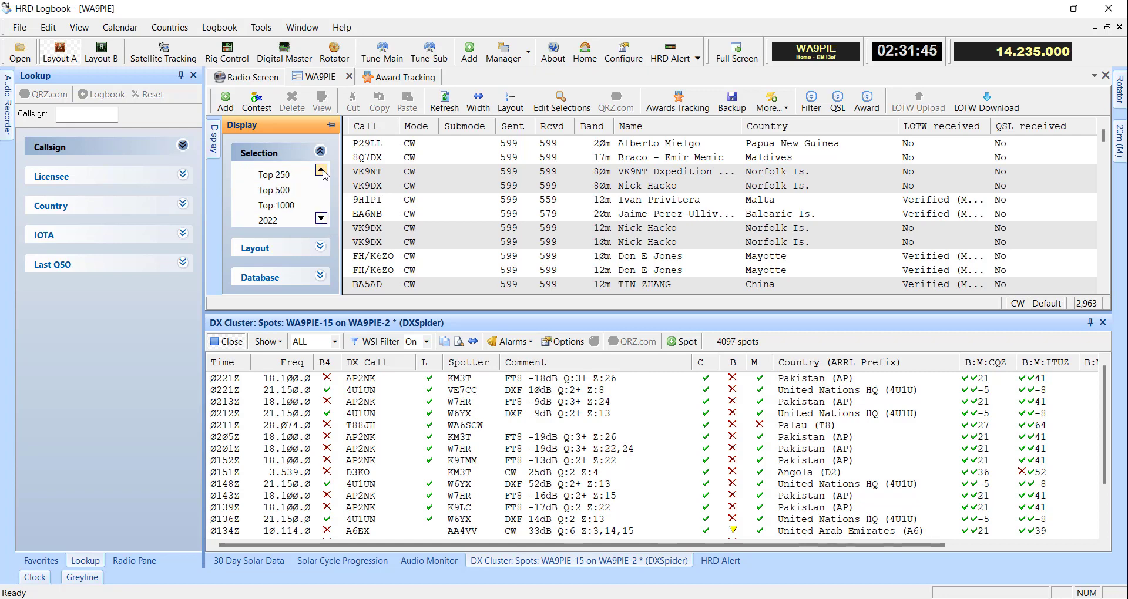
{"action": "left_click", "coordinate": [321, 170]}
{"action": "left_click", "coordinate": [320, 170]}
{"action": "left_click", "coordinate": [285, 191]}
{"action": "left_click", "coordinate": [284, 191]}
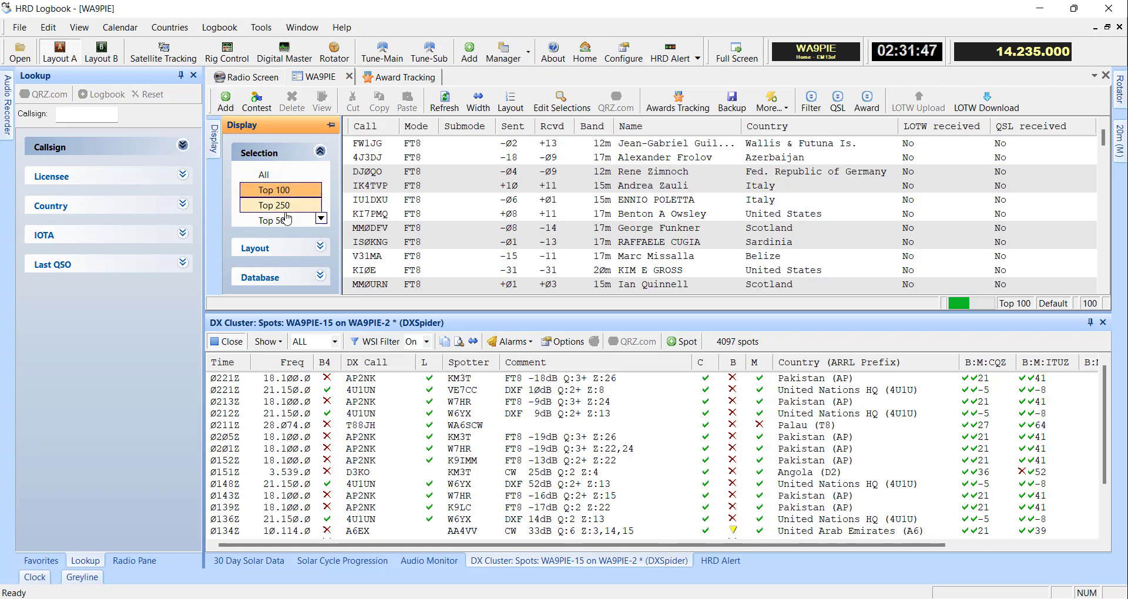
{"action": "left_click", "coordinate": [308, 175]}
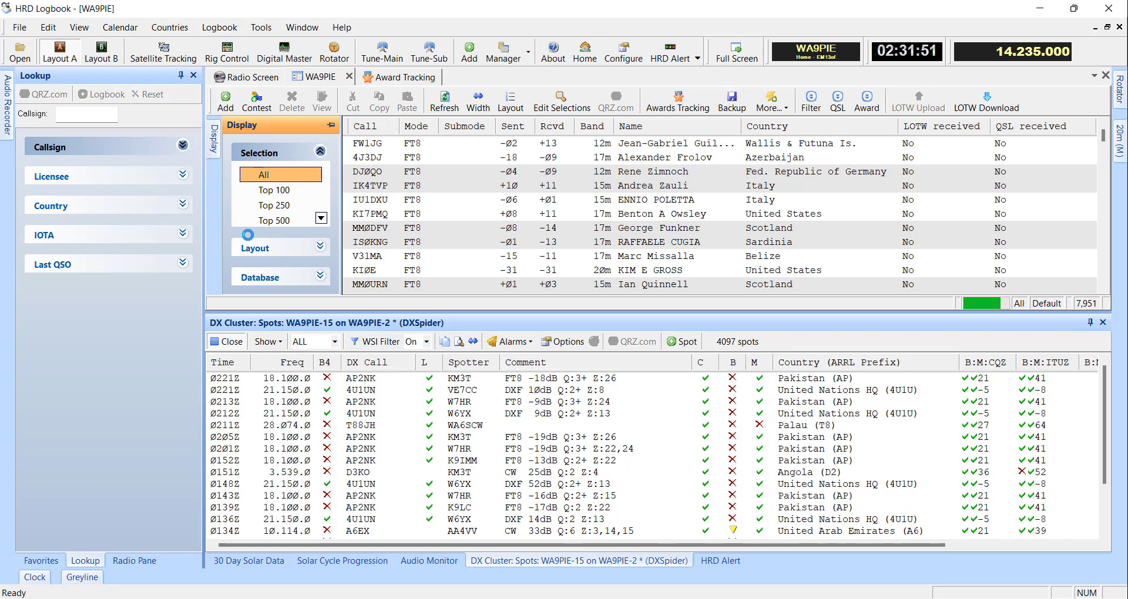
{"action": "left_click", "coordinate": [440, 146]}
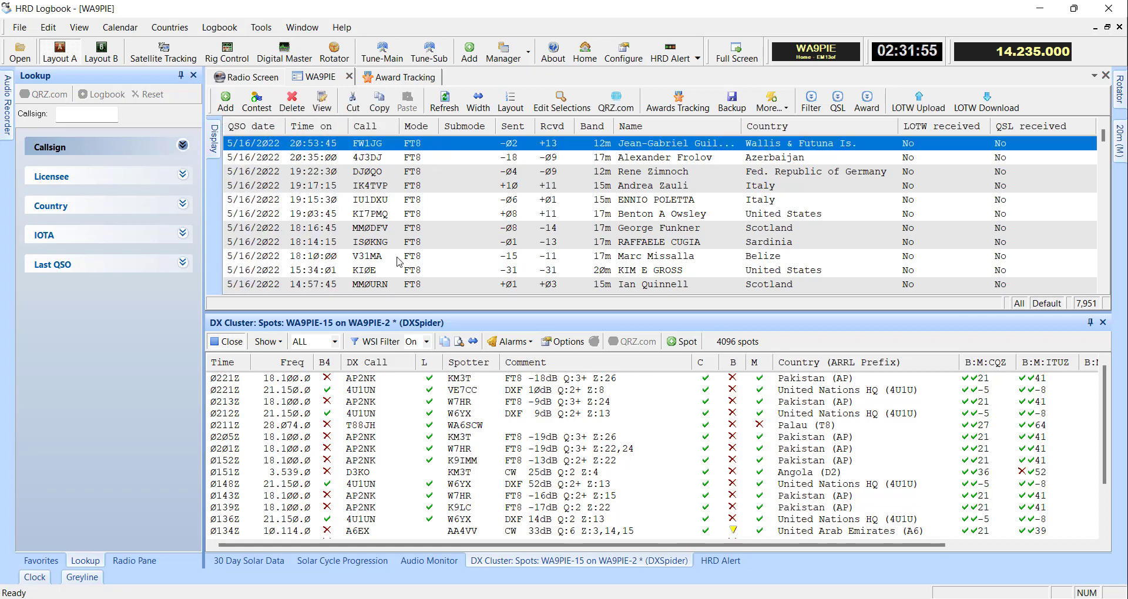
Step: Open the 20m band map and pin it so it stays docked beside the logbook
{"action": "left_click", "coordinate": [345, 562]}
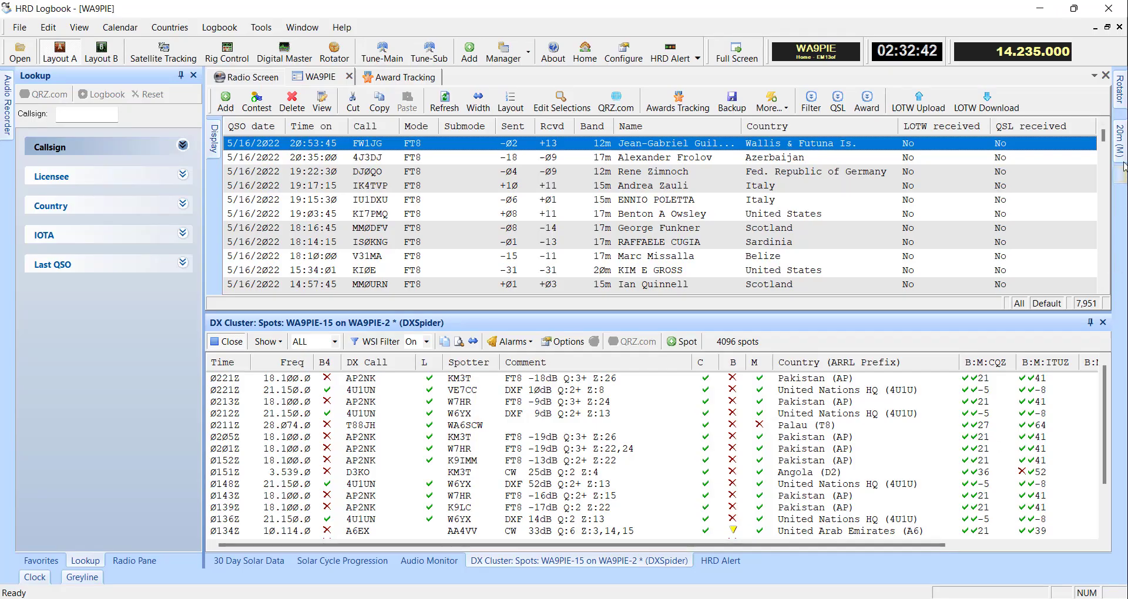
{"action": "mouse_move", "coordinate": [1120, 142]}
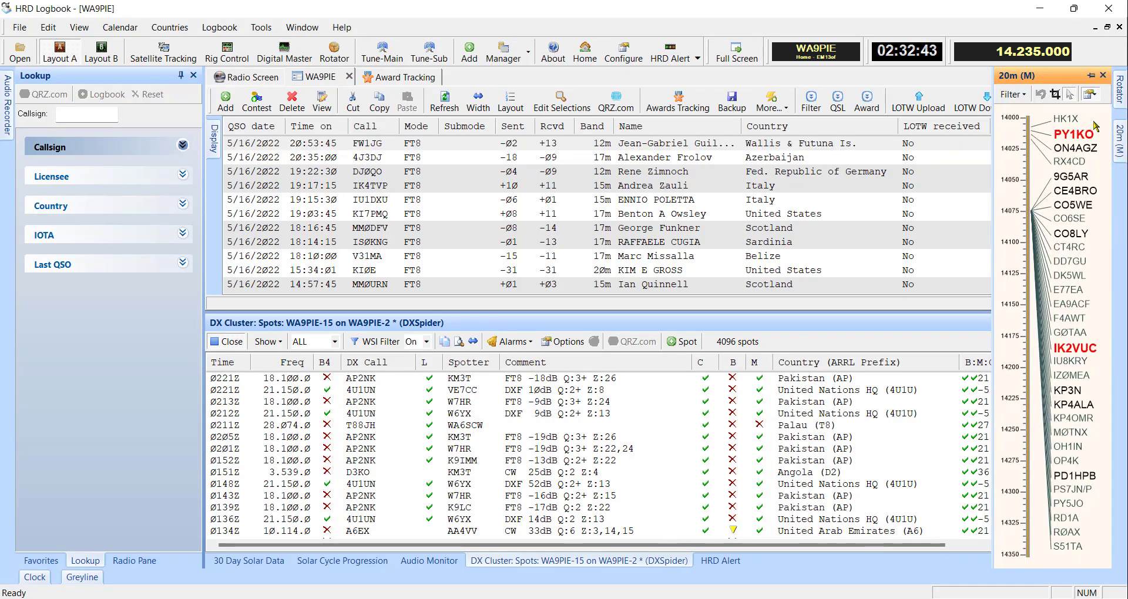
{"action": "left_click", "coordinate": [1091, 75]}
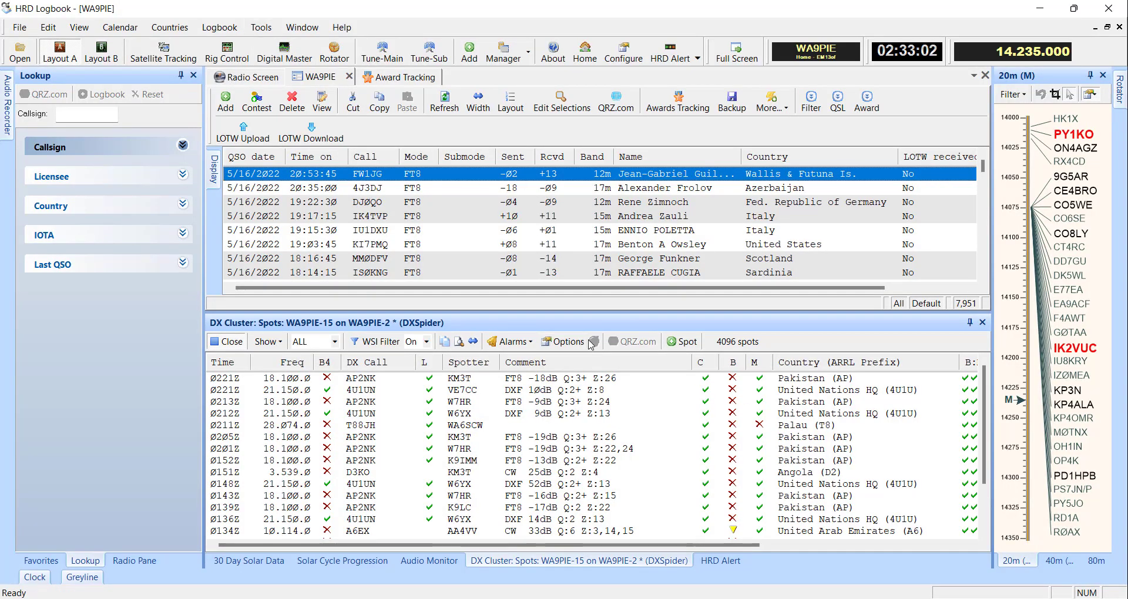
Step: Review the LOTW import URL and update settings for QSL members in the DX Cluster options, and close without saving
{"action": "left_click", "coordinate": [570, 344]}
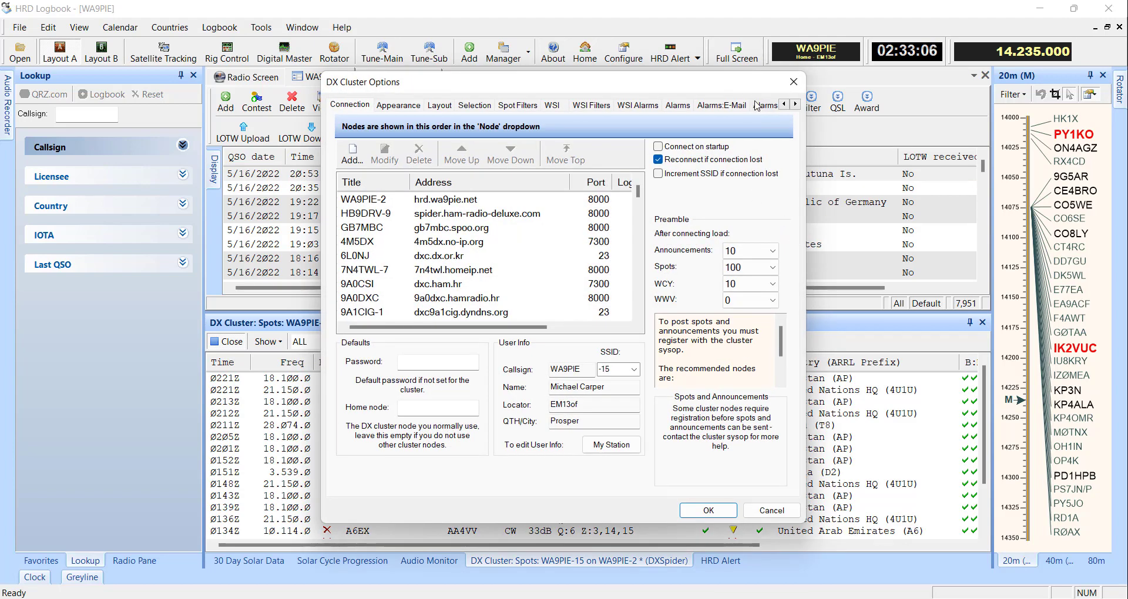
{"action": "left_click", "coordinate": [795, 104]}
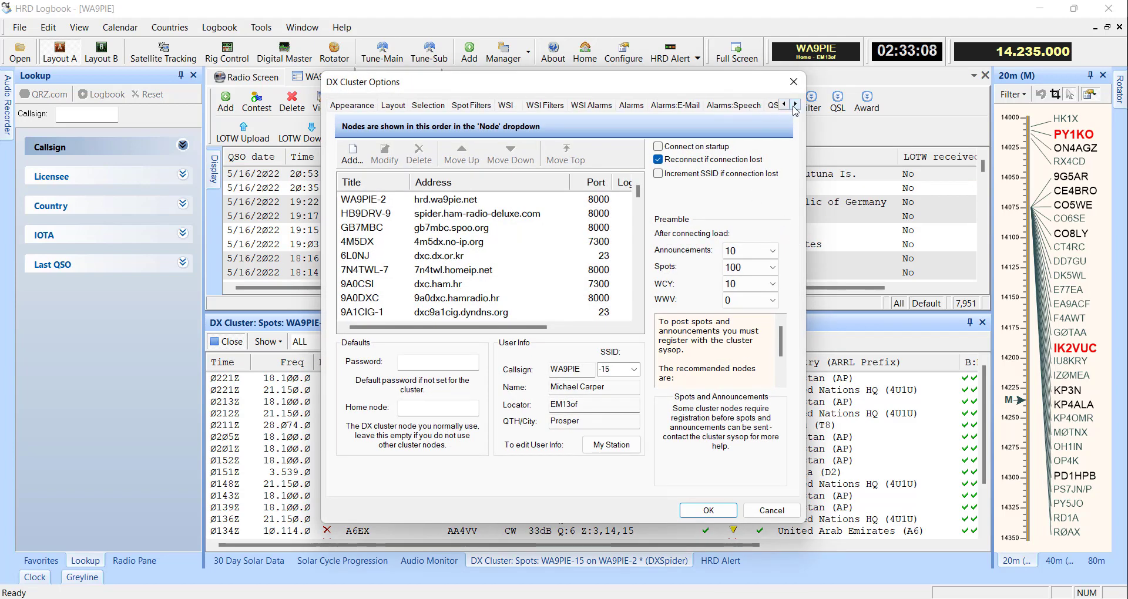
{"action": "left_click", "coordinate": [795, 104]}
{"action": "left_click", "coordinate": [730, 109]}
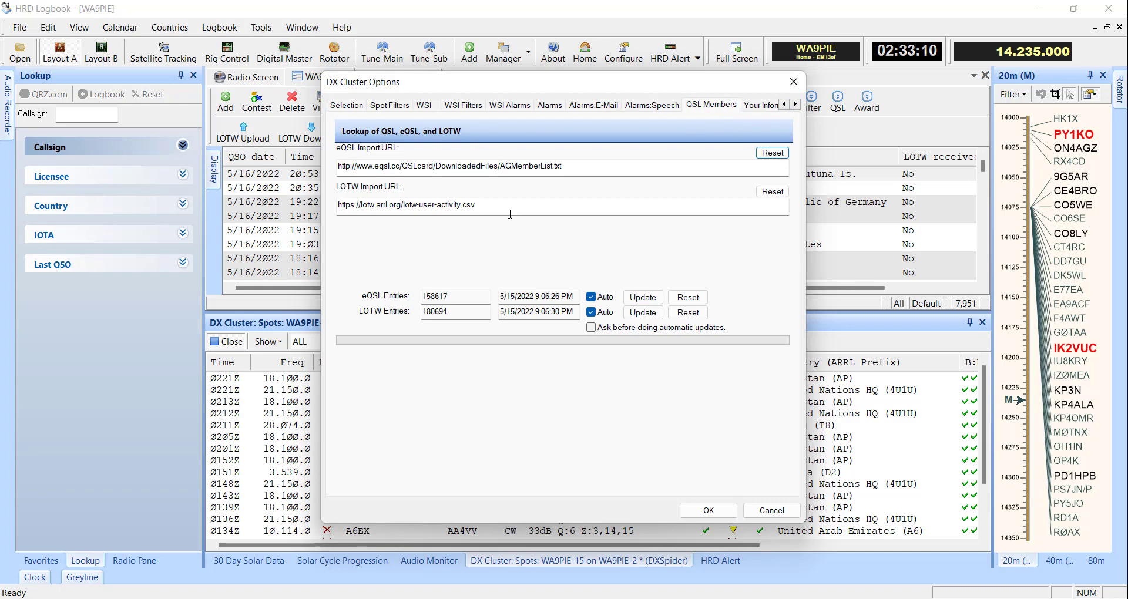
{"action": "left_click_drag", "start_coordinate": [504, 212], "coordinate": [336, 207]}
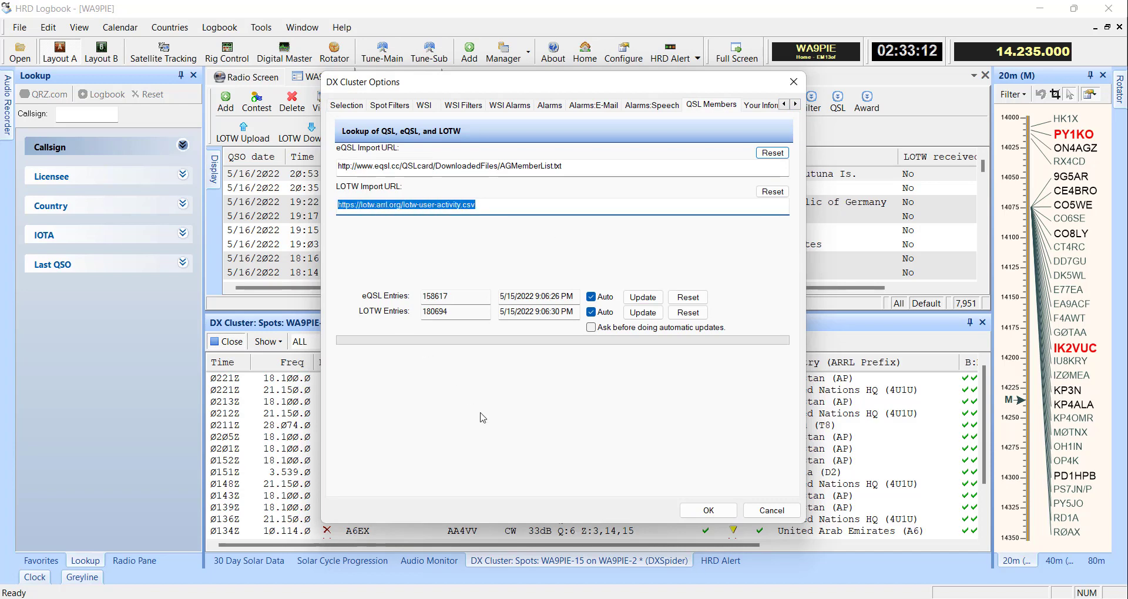
{"action": "left_click", "coordinate": [771, 511]}
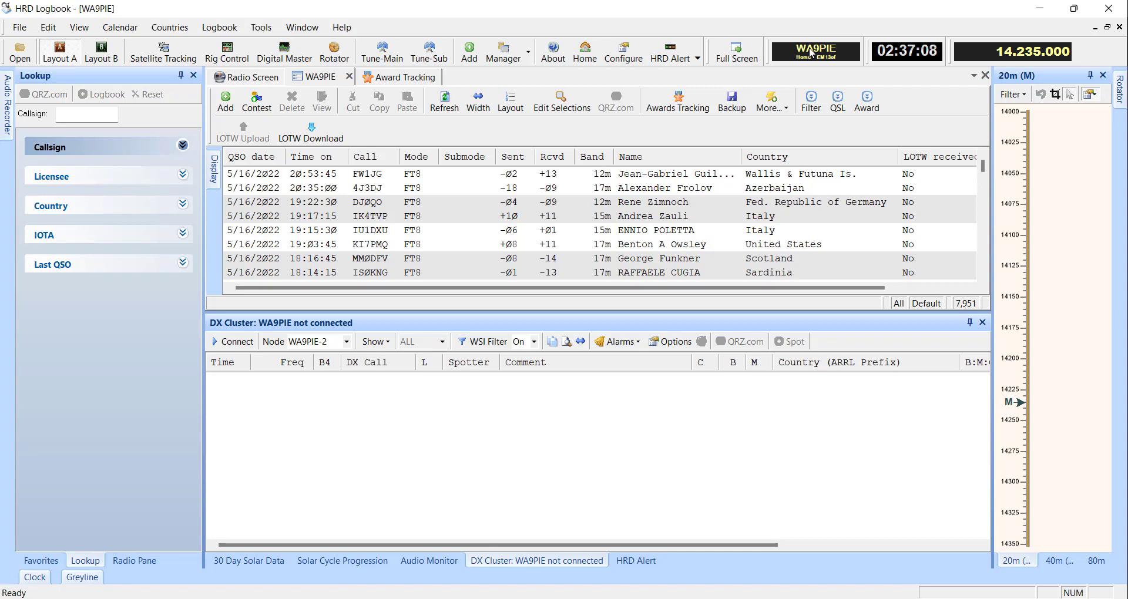
Step: Examine the available and selected spot display columns in the DX Cluster layout options, leaving them unsaved
{"action": "left_click", "coordinate": [668, 342]}
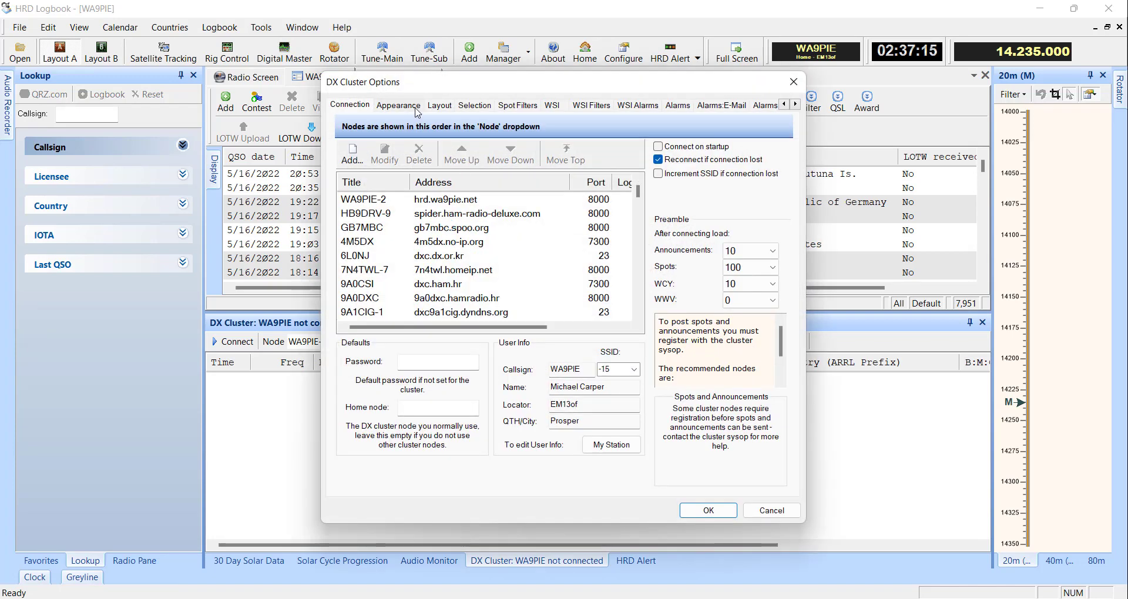
{"action": "left_click", "coordinate": [440, 105]}
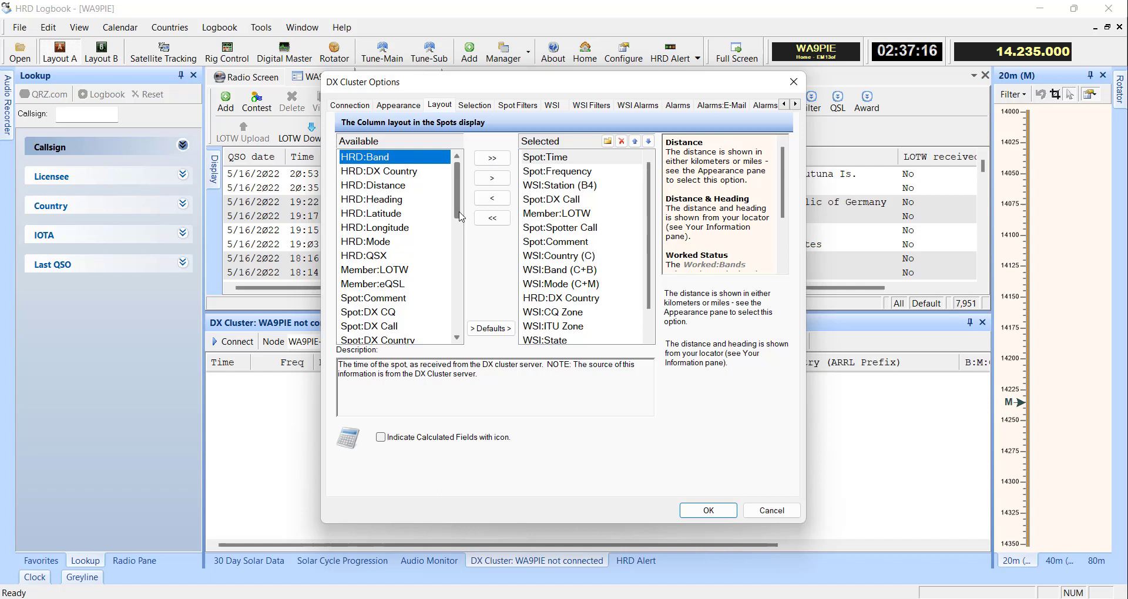
{"action": "scroll", "coordinate": [462, 217], "scroll_direction": "down", "scroll_amount": 4}
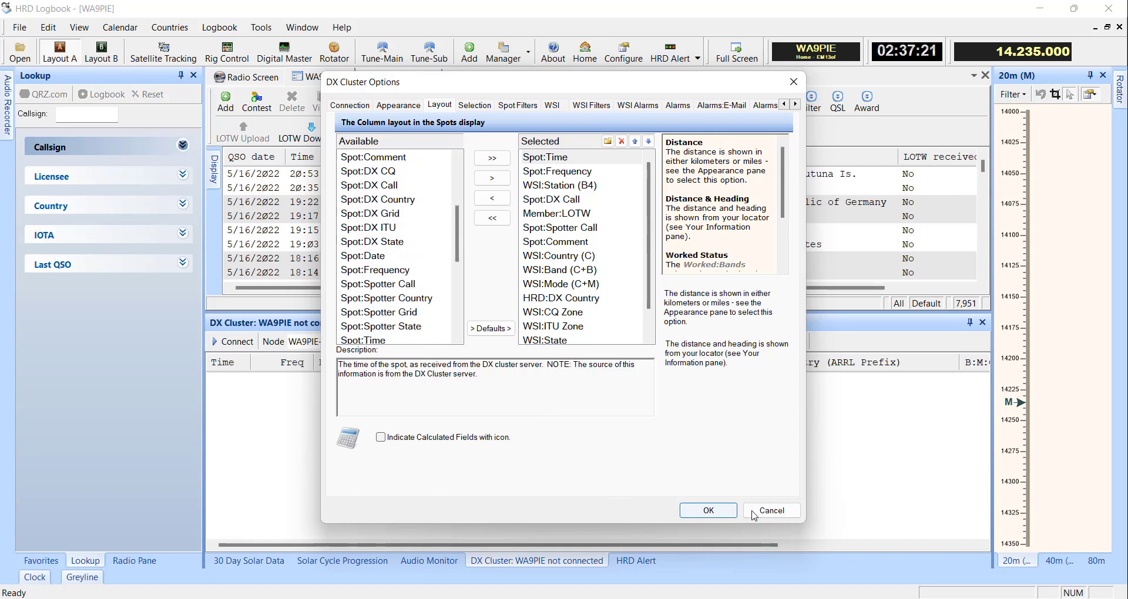
{"action": "left_click", "coordinate": [771, 510]}
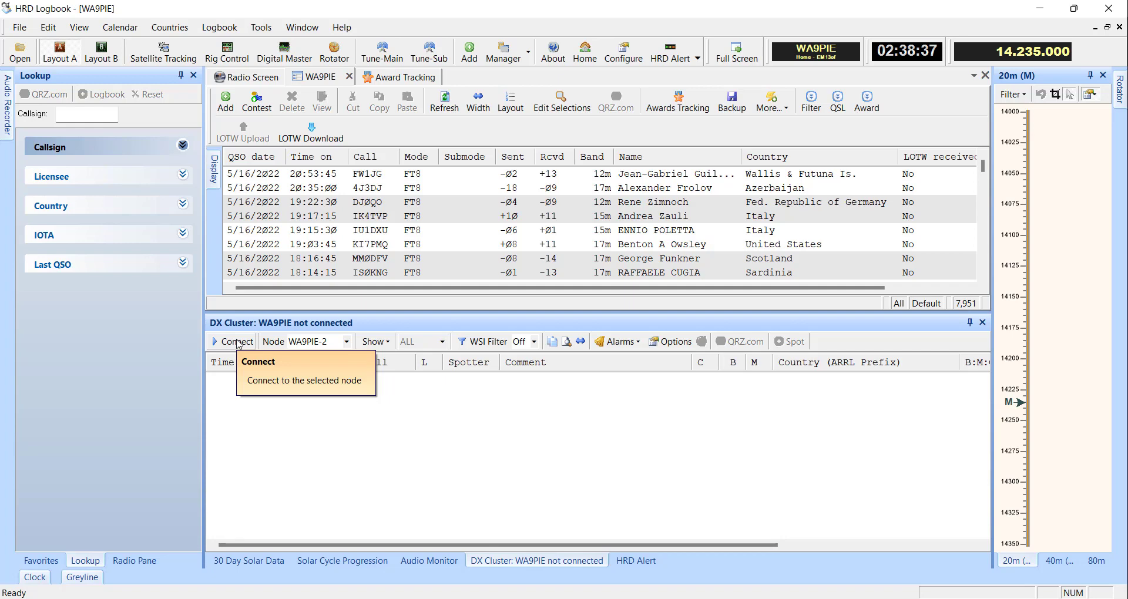
Step: Connect the DX cluster to node WA9PIE-2 and check the spots' country, zone, state and grid status columns
{"action": "left_click", "coordinate": [238, 342]}
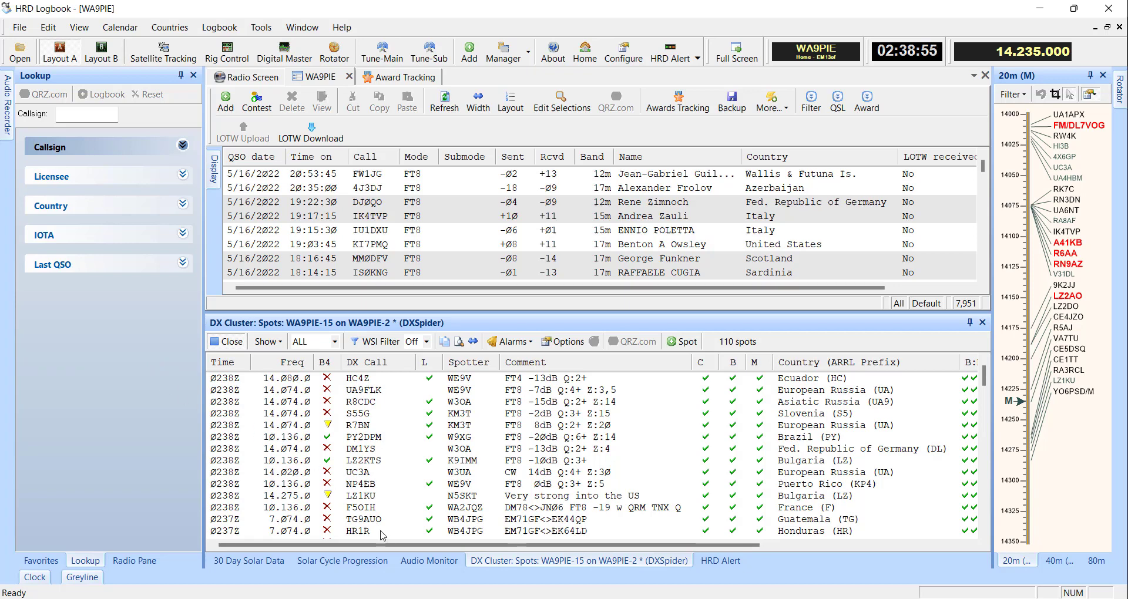
{"action": "left_click_drag", "start_coordinate": [400, 548], "coordinate": [732, 582]}
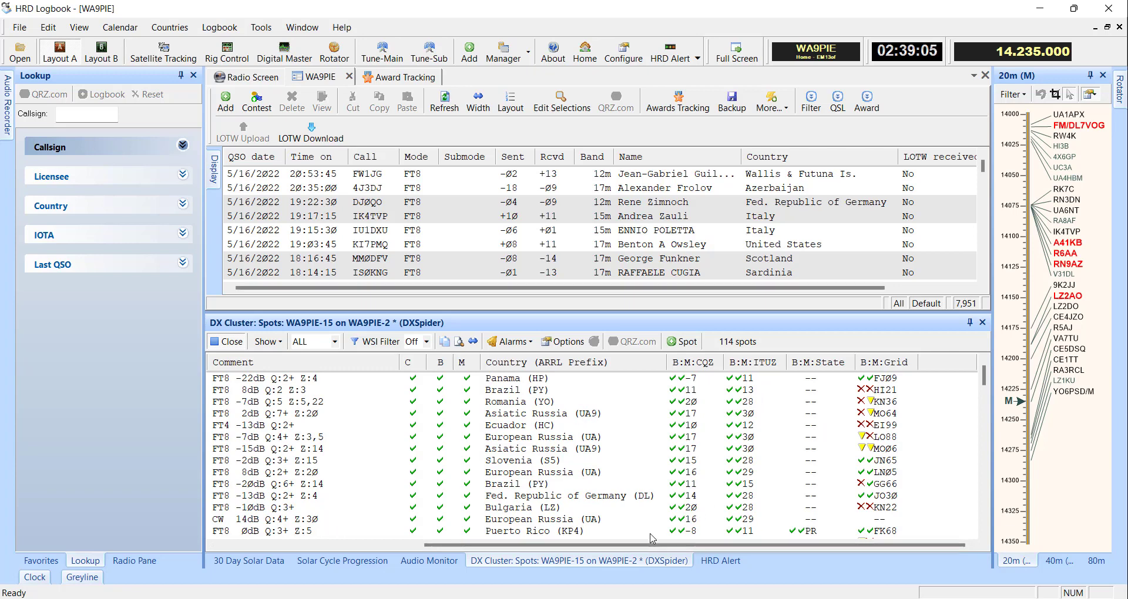
{"action": "left_click_drag", "start_coordinate": [640, 548], "coordinate": [607, 561]}
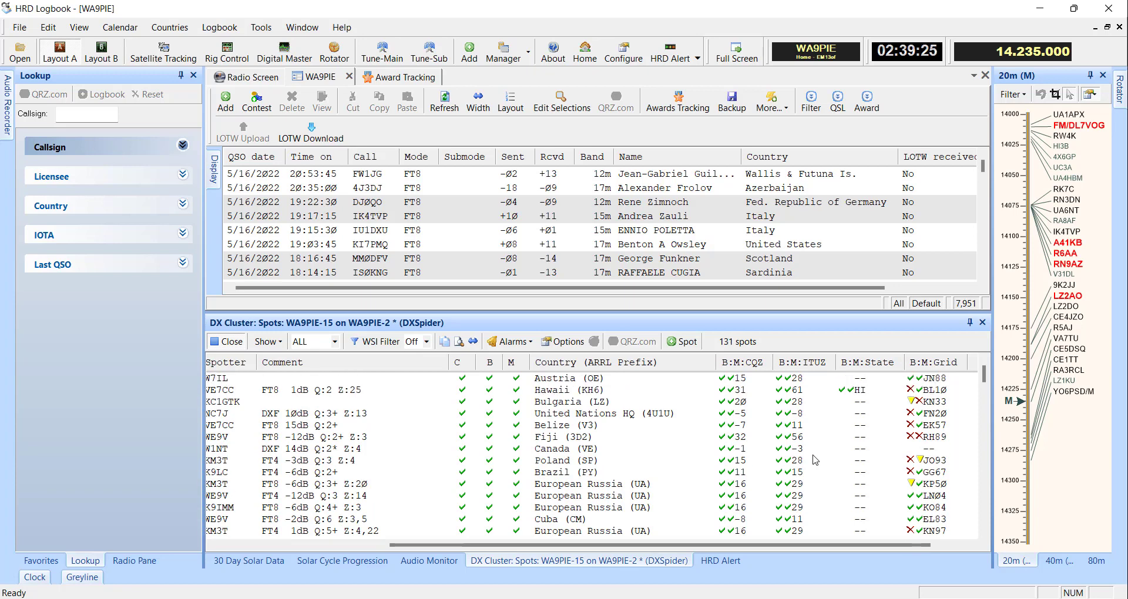
Step: Review the worked status indicator appearance and the selected WSI filters in the DX Cluster options without saving changes
{"action": "left_click", "coordinate": [564, 342]}
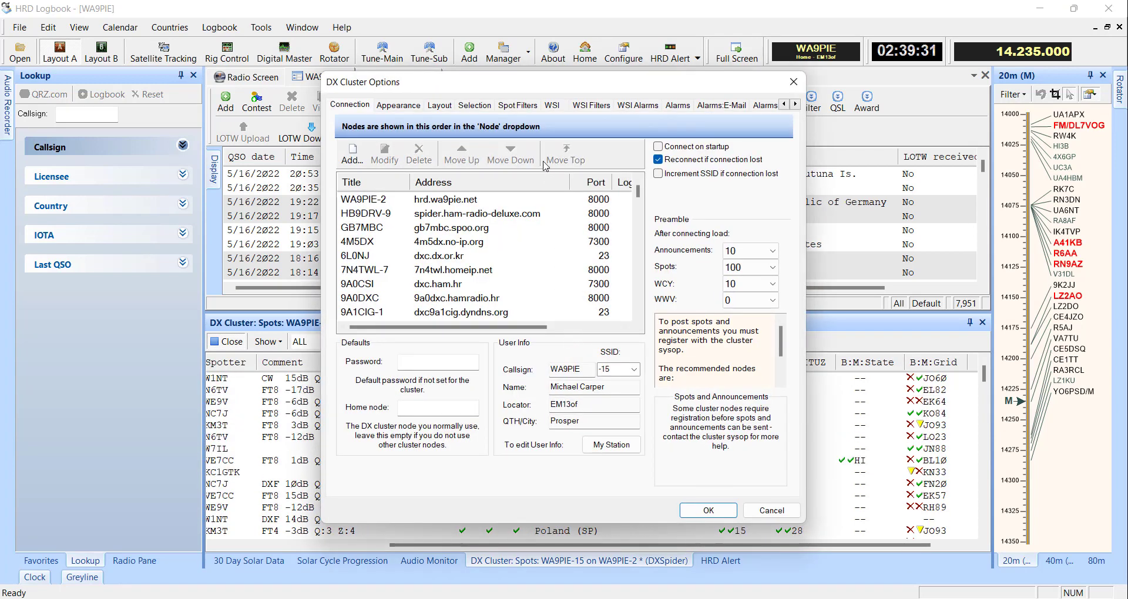
{"action": "left_click", "coordinate": [556, 107]}
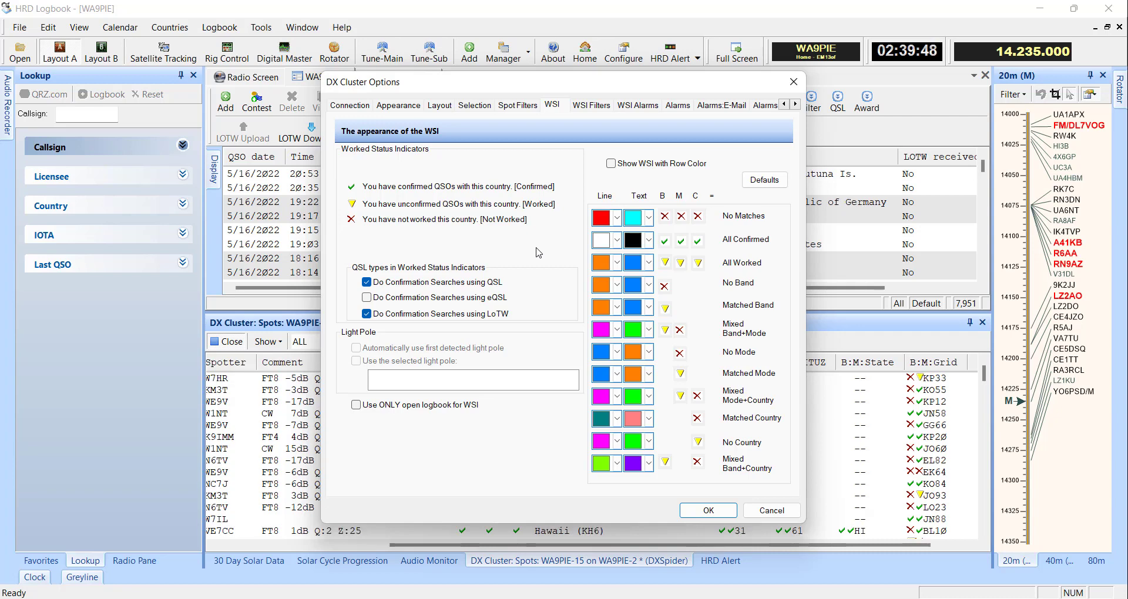
{"action": "left_click", "coordinate": [591, 106]}
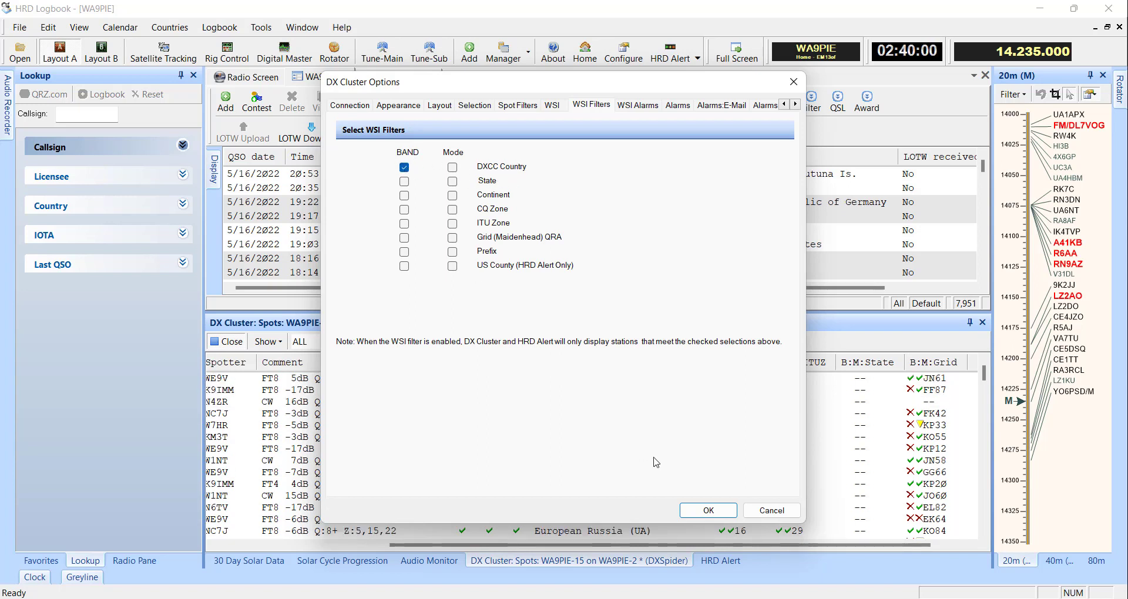
{"action": "left_click", "coordinate": [770, 511]}
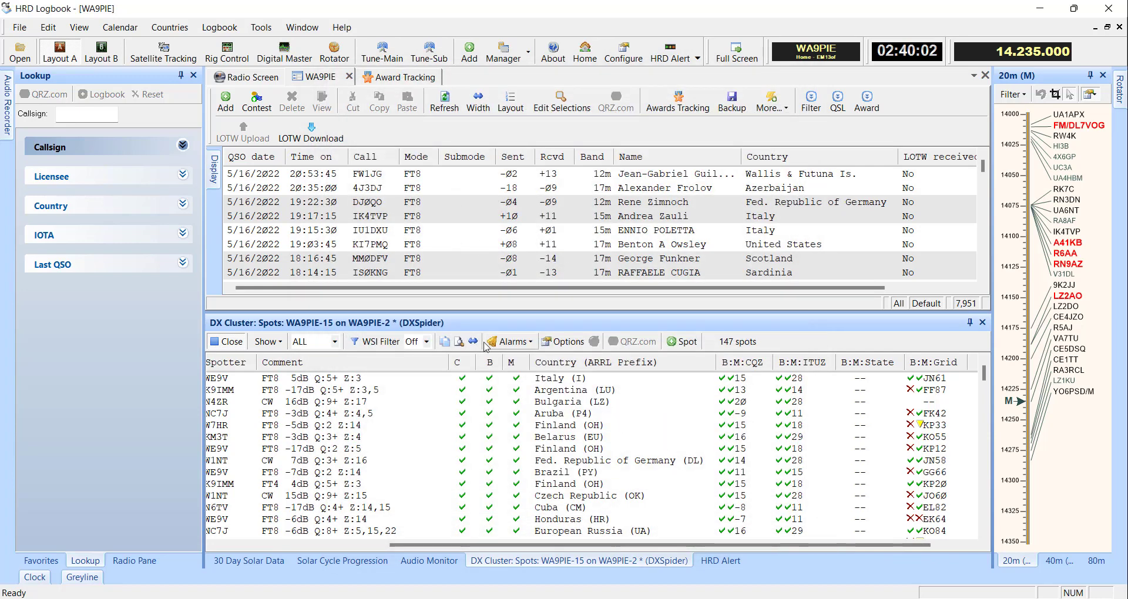
Step: Turn the WSI filter on for the DX cluster and look through the filtered spots' columns
{"action": "left_click", "coordinate": [426, 342]}
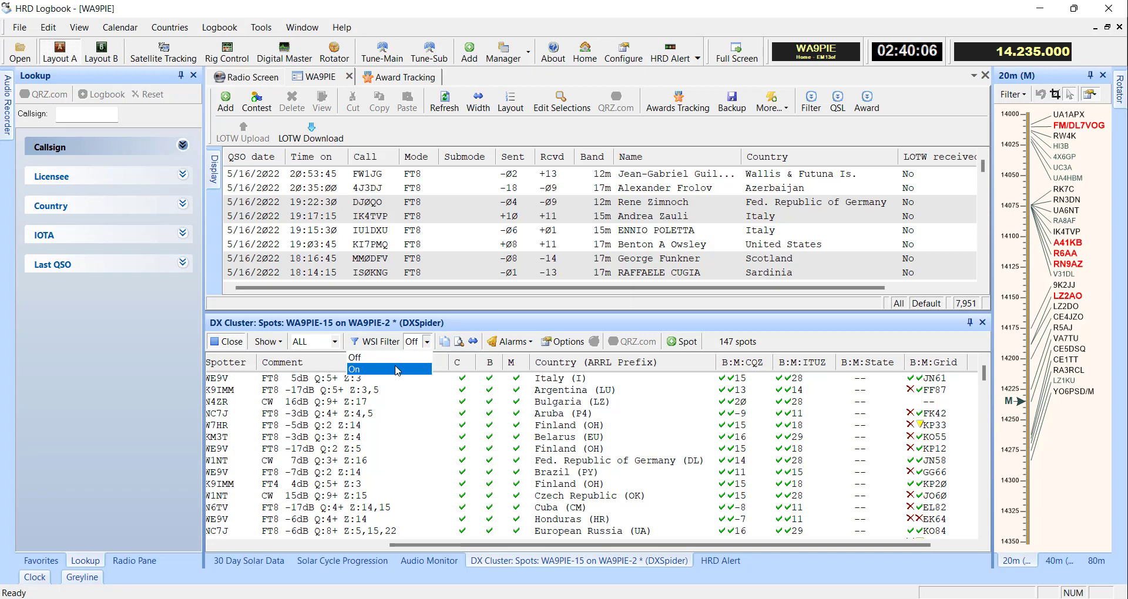
{"action": "left_click", "coordinate": [397, 369]}
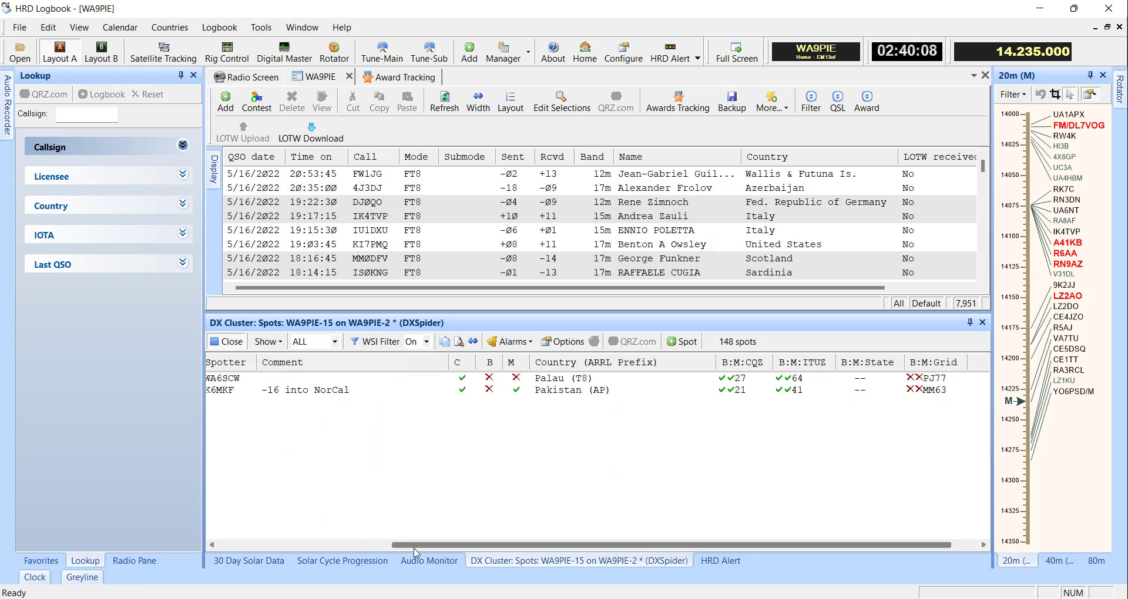
{"action": "left_click_drag", "start_coordinate": [417, 544], "coordinate": [235, 540]}
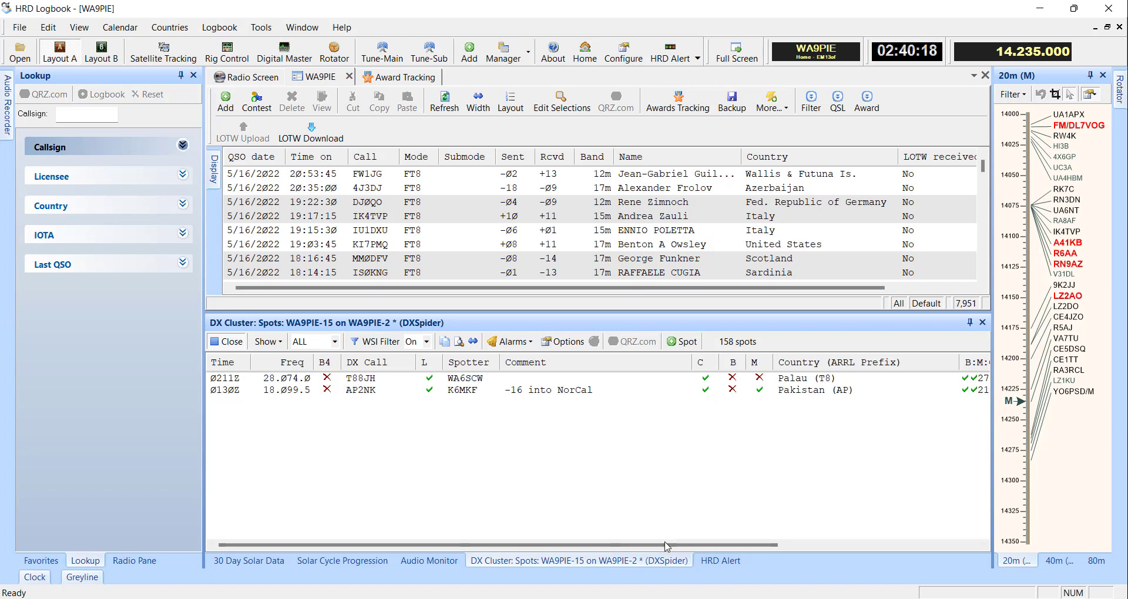
{"action": "mouse_move", "coordinate": [667, 547]}
{"action": "left_mouse_down"}
{"action": "mouse_move", "coordinate": [841, 559]}
{"action": "mouse_move", "coordinate": [663, 550]}
{"action": "left_mouse_up"}
Step: Enable the band WSI filters for CQ Zone and ITU Zone in the DX Cluster options and apply them
{"action": "left_click", "coordinate": [555, 342]}
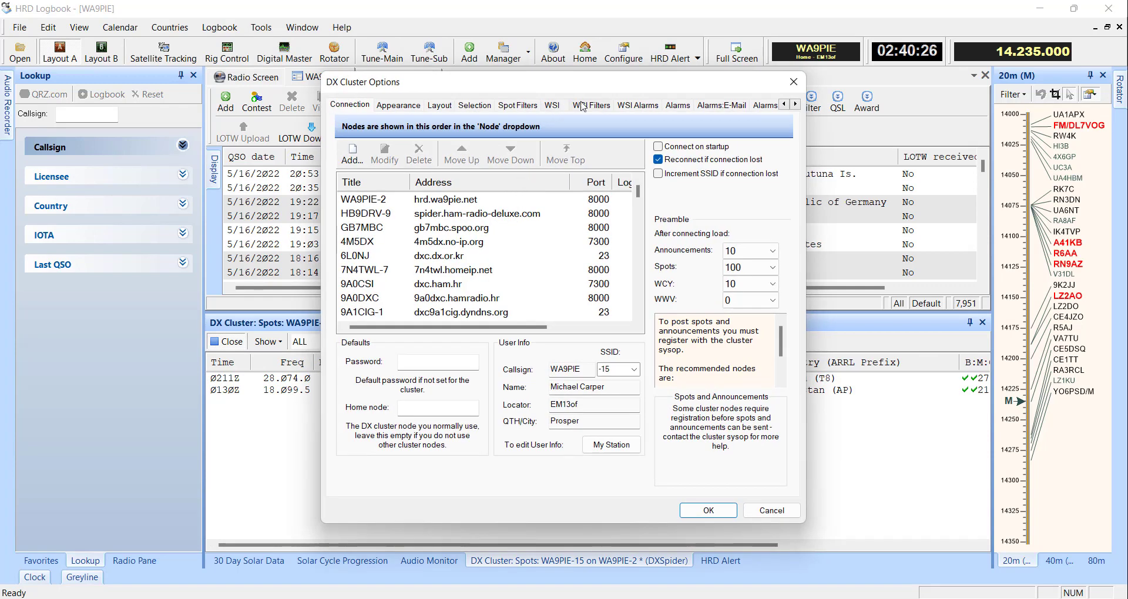
{"action": "left_click", "coordinate": [583, 106]}
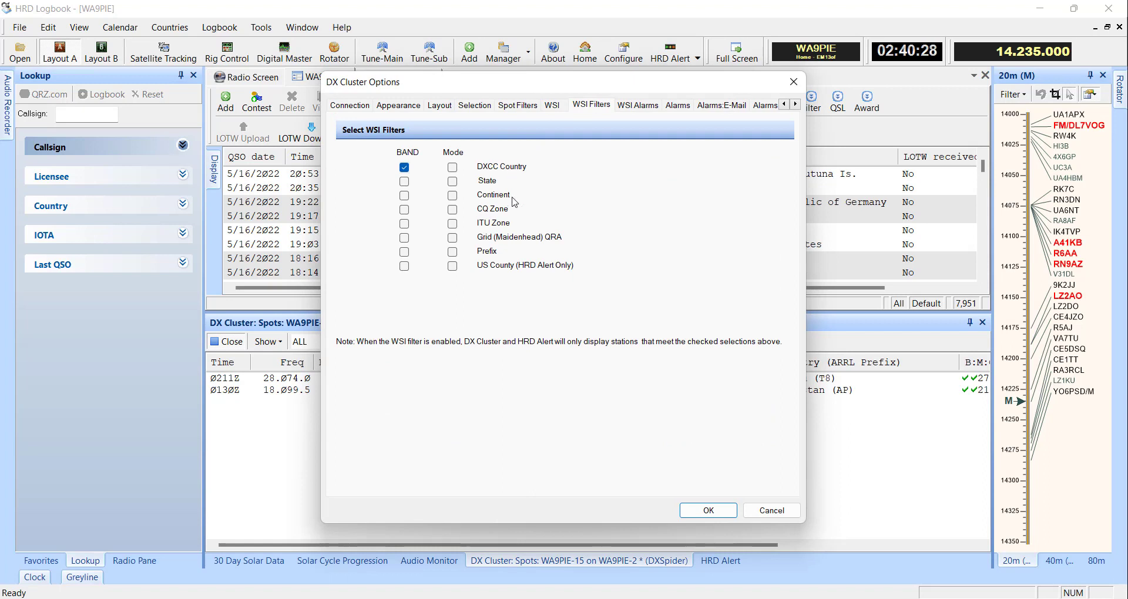
{"action": "left_click", "coordinate": [406, 211]}
{"action": "left_click", "coordinate": [406, 225]}
{"action": "left_click", "coordinate": [699, 511]}
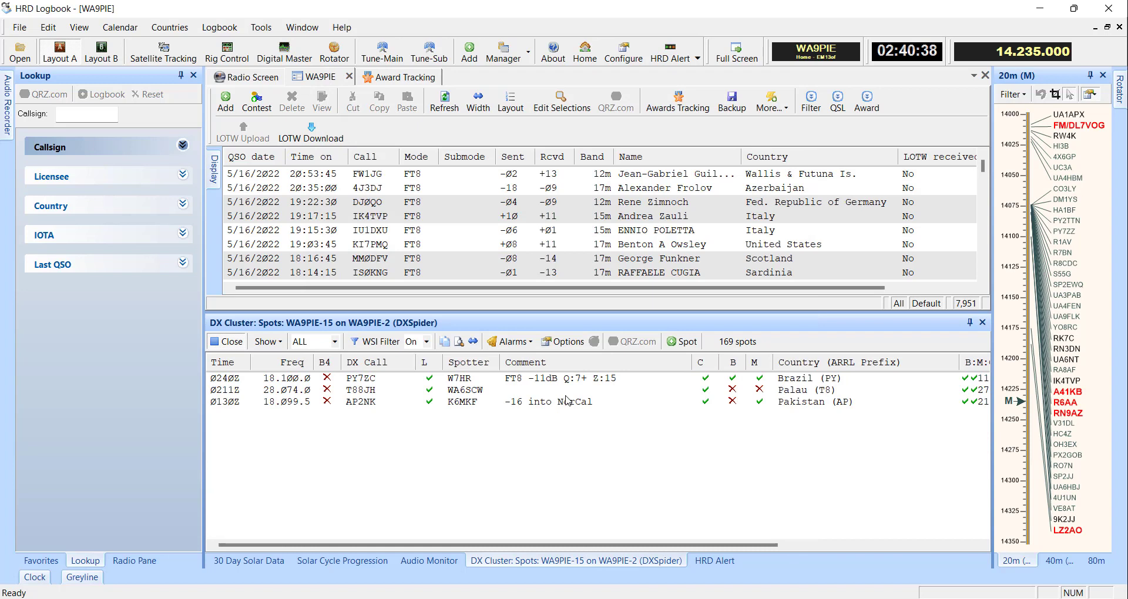
Step: Enable the mode WSI filters for DXCC Country, CQ Zone and ITU Zone in the DX Cluster options and apply them
{"action": "left_click_drag", "start_coordinate": [638, 545], "coordinate": [821, 547]}
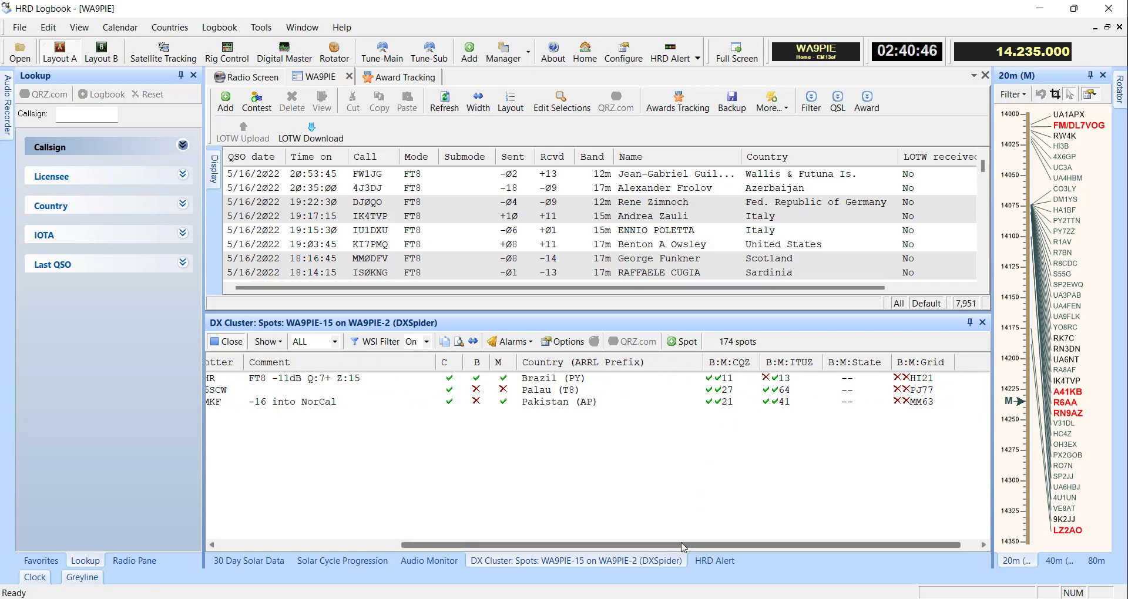
{"action": "left_click_drag", "start_coordinate": [683, 547], "coordinate": [457, 551]}
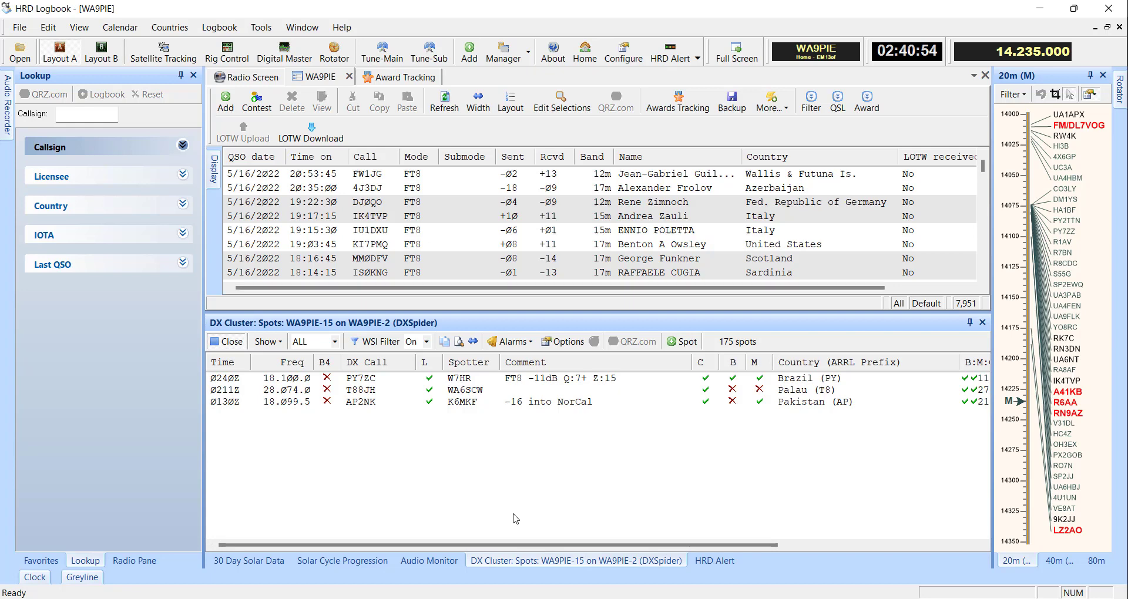
{"action": "left_click", "coordinate": [563, 345]}
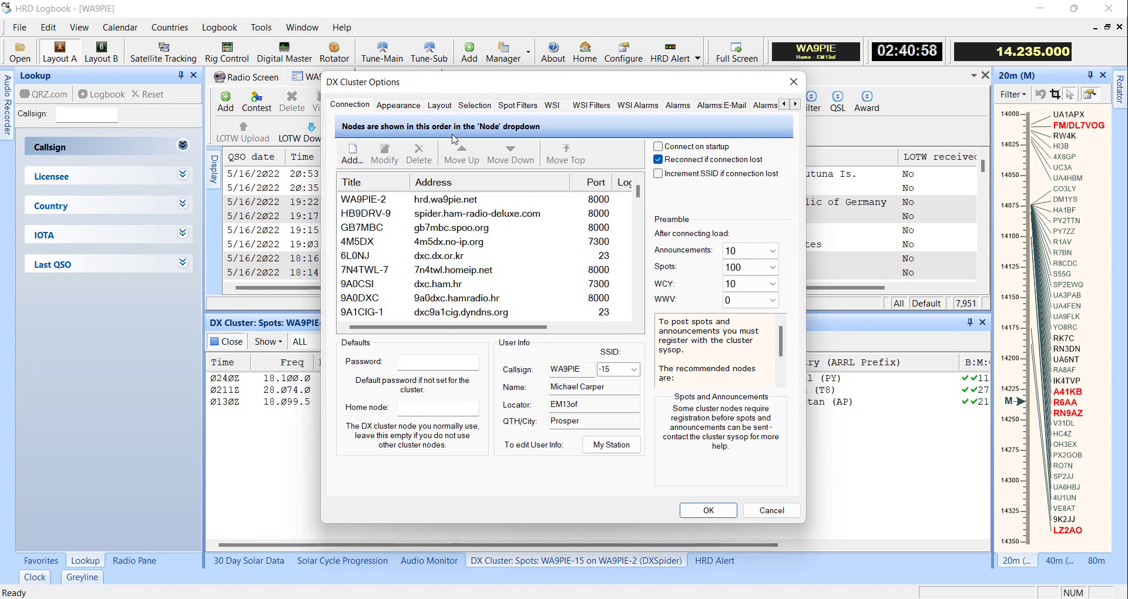
{"action": "left_click", "coordinate": [592, 106]}
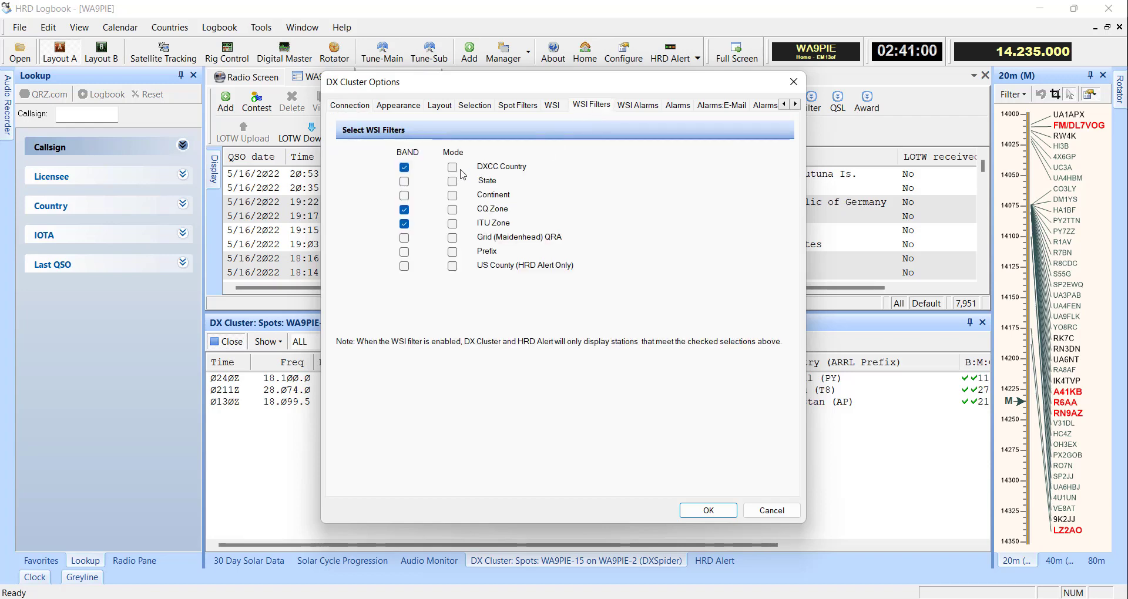
{"action": "left_click", "coordinate": [453, 223]}
{"action": "left_click", "coordinate": [453, 167]}
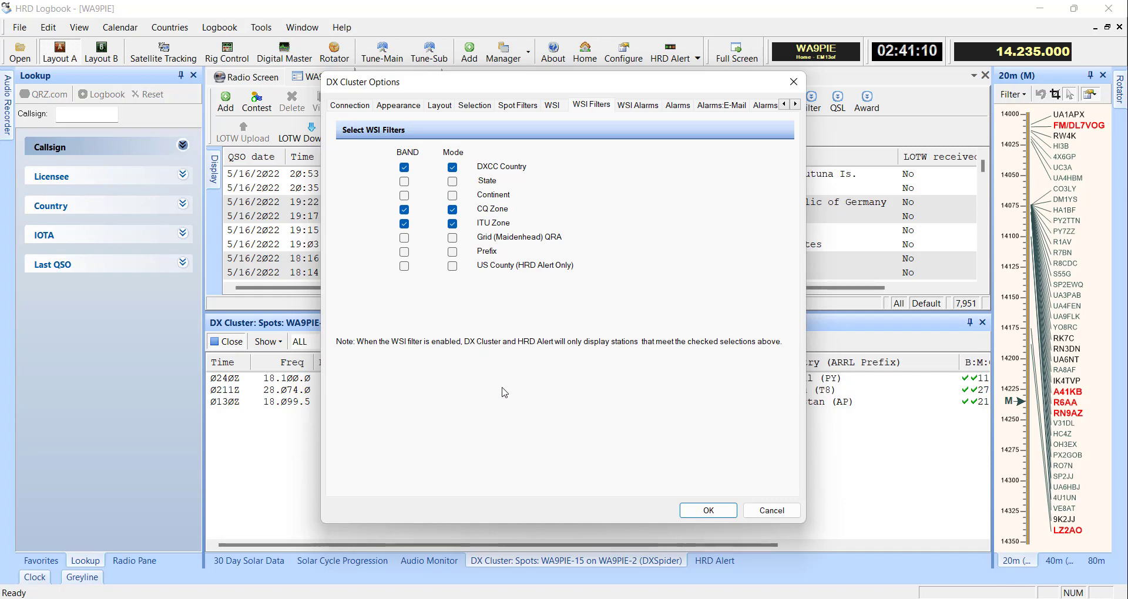
{"action": "left_click", "coordinate": [708, 511]}
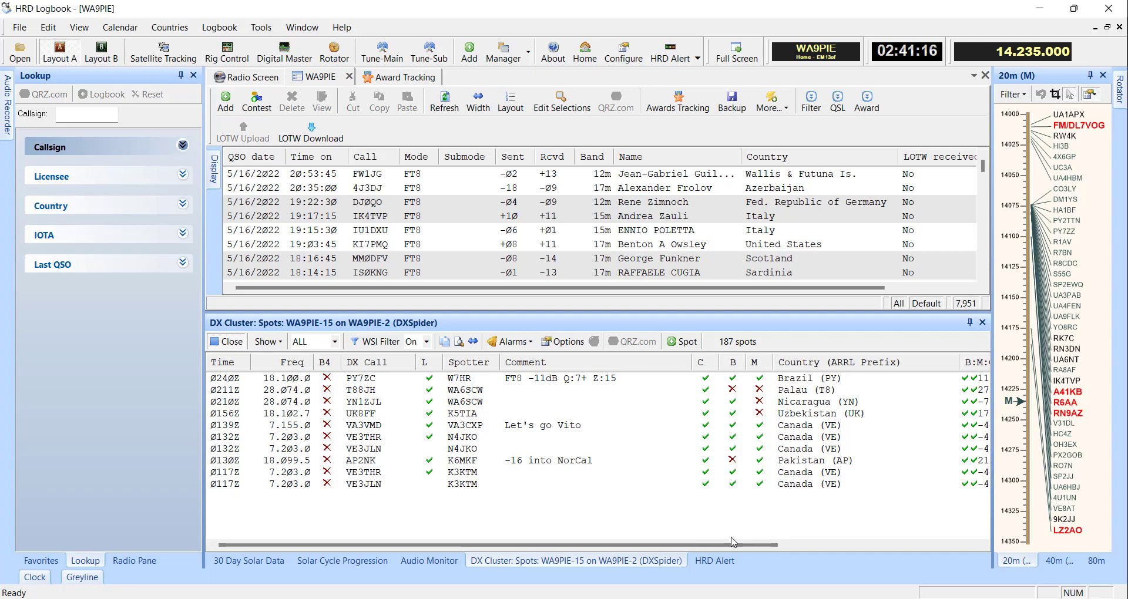
Step: Switch the DX cluster's WSI filter off to compare the unfiltered spots, and switch it back on
{"action": "left_click_drag", "start_coordinate": [731, 542], "coordinate": [645, 551]}
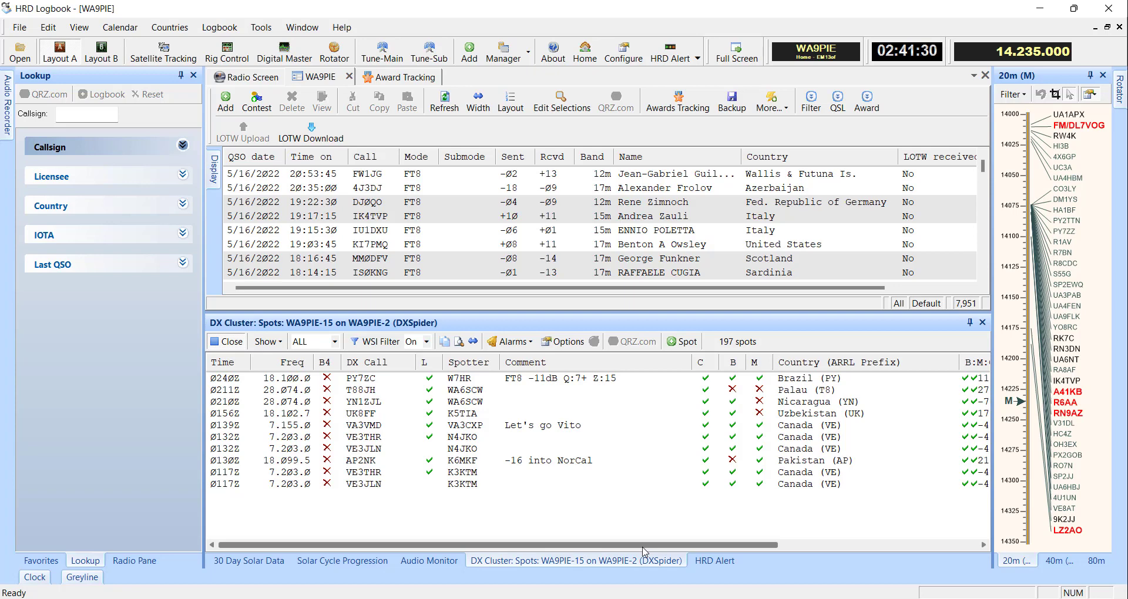
{"action": "left_click", "coordinate": [413, 342]}
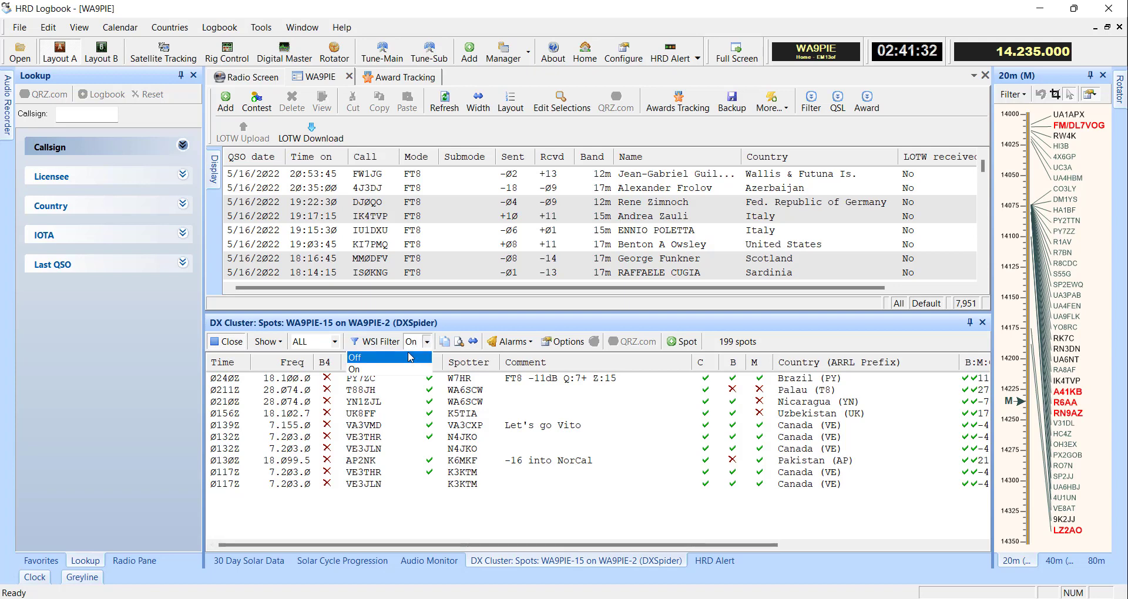
{"action": "left_click", "coordinate": [410, 358]}
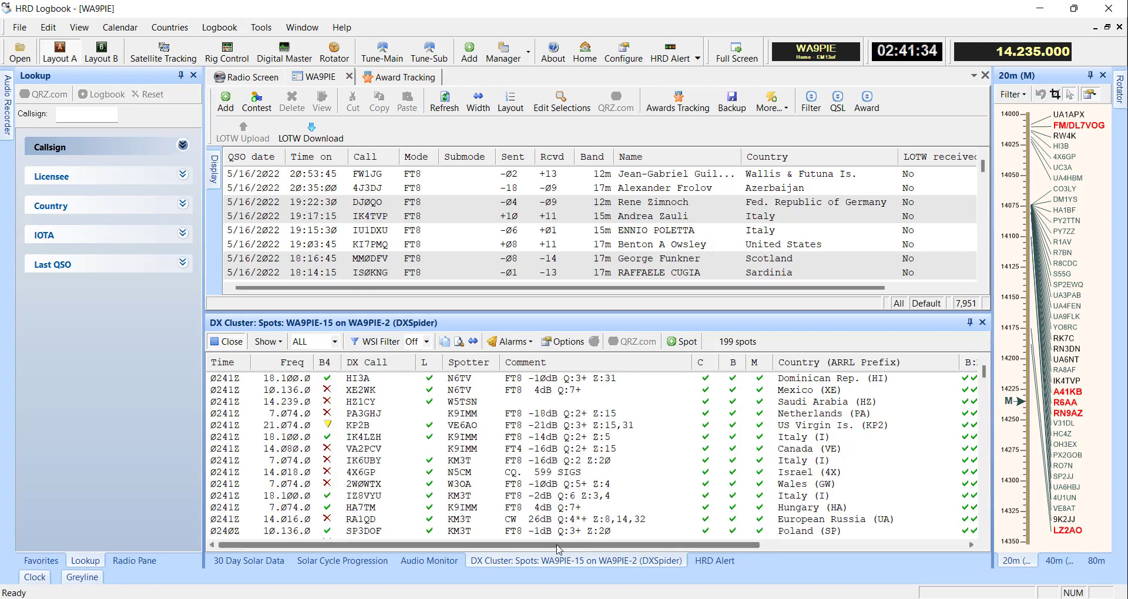
{"action": "left_click_drag", "start_coordinate": [558, 547], "coordinate": [494, 555]}
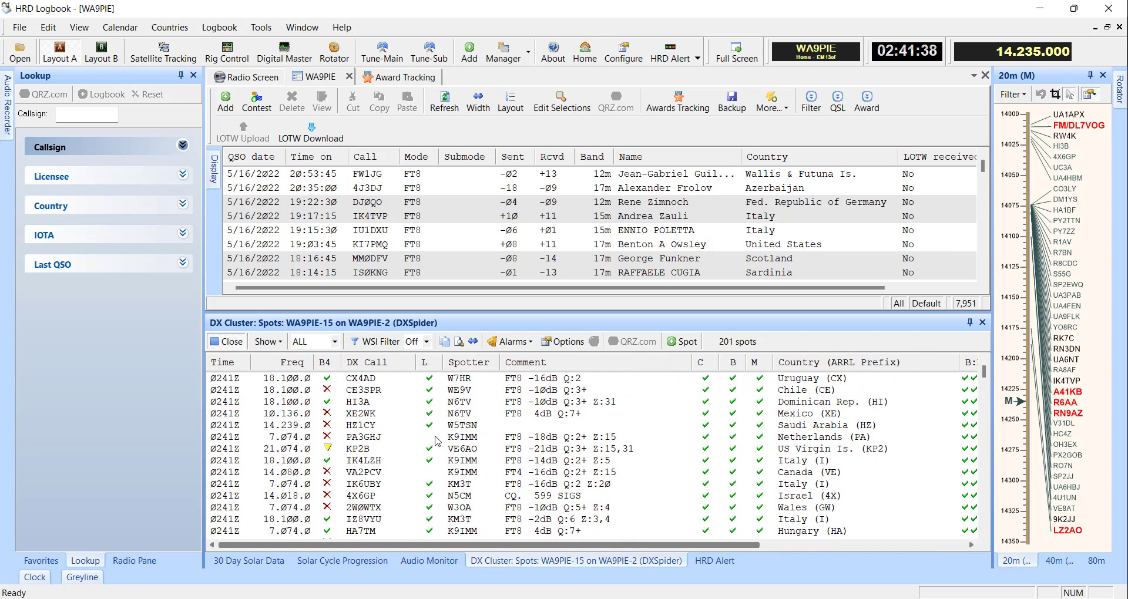
{"action": "left_click", "coordinate": [410, 369]}
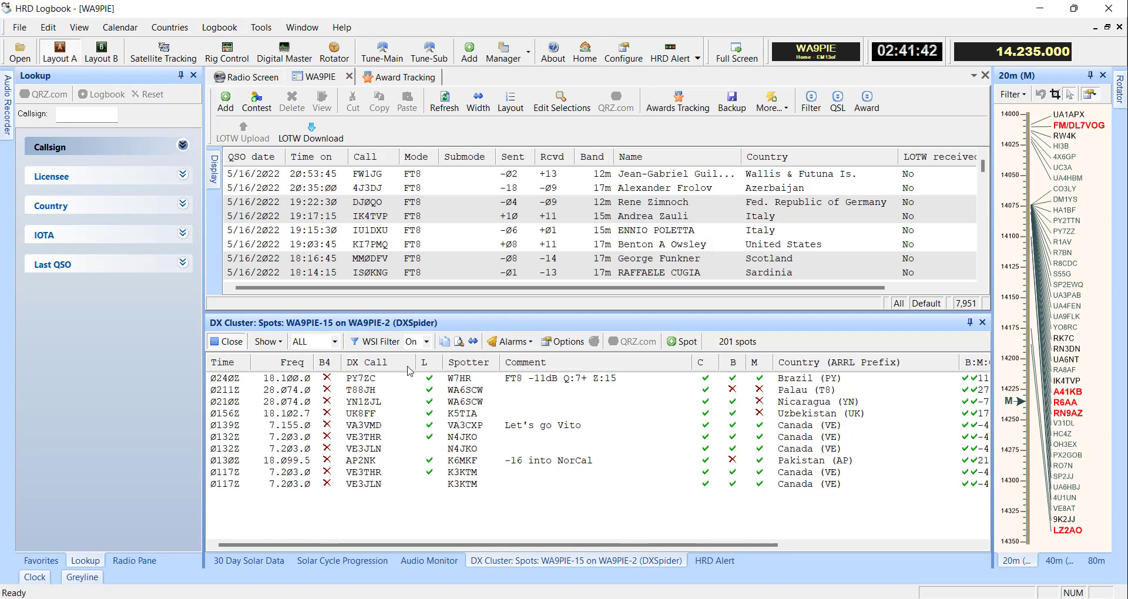
Step: Review the WSI:State and WSI:Grid columns selected in the DX Cluster spots layout without saving changes
{"action": "left_click", "coordinate": [563, 341]}
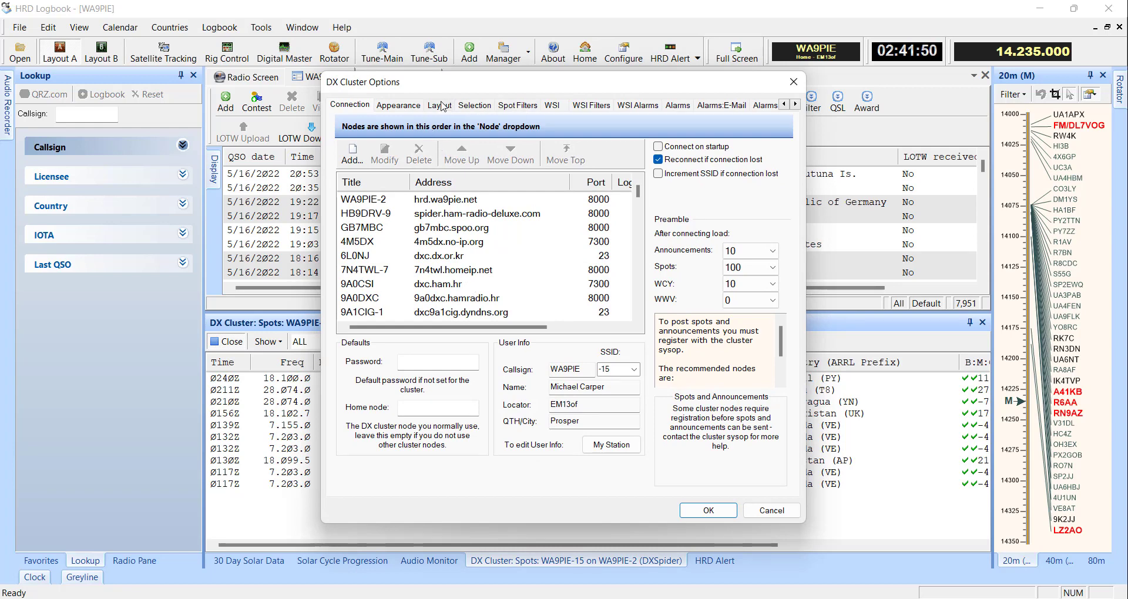
{"action": "left_click", "coordinate": [440, 105]}
{"action": "scroll", "coordinate": [573, 319], "scroll_direction": "down", "scroll_amount": 1}
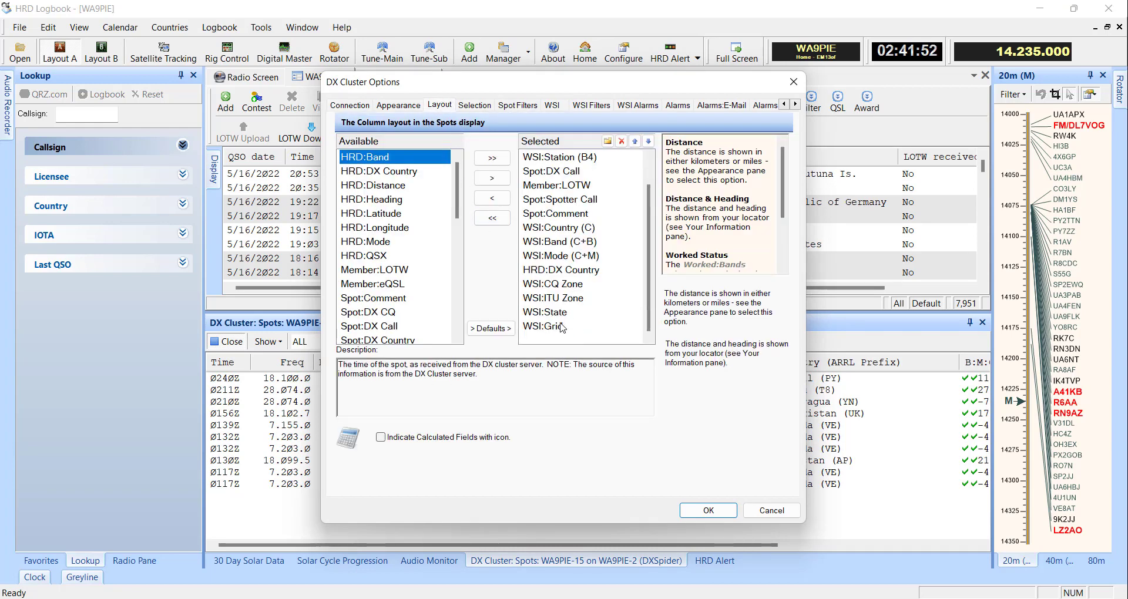
{"action": "left_click", "coordinate": [563, 313]}
{"action": "left_click", "coordinate": [561, 326]}
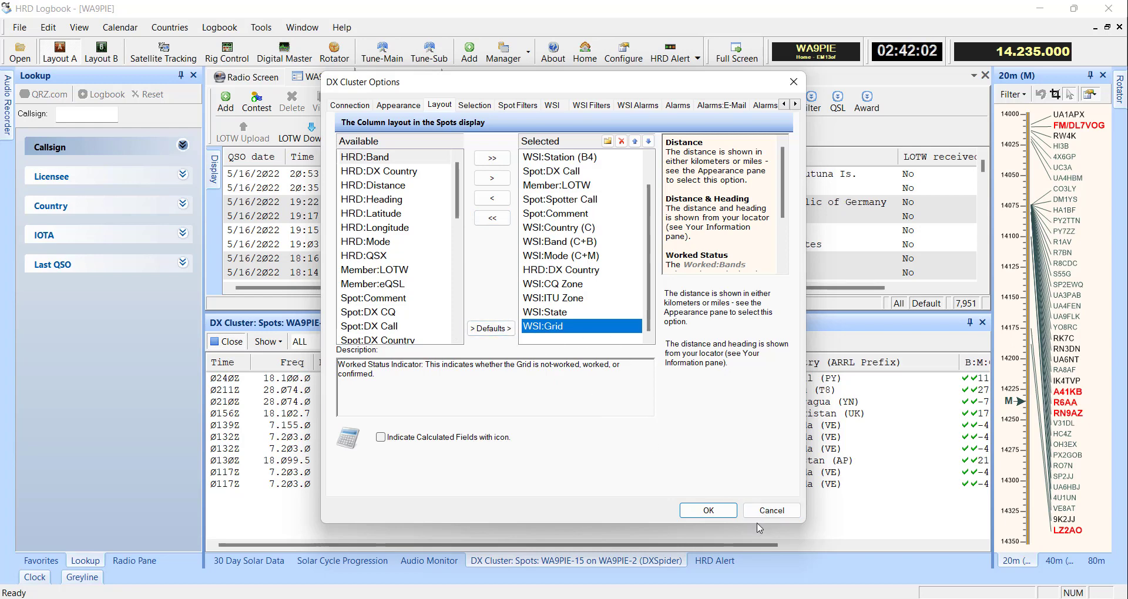
{"action": "left_click", "coordinate": [778, 515]}
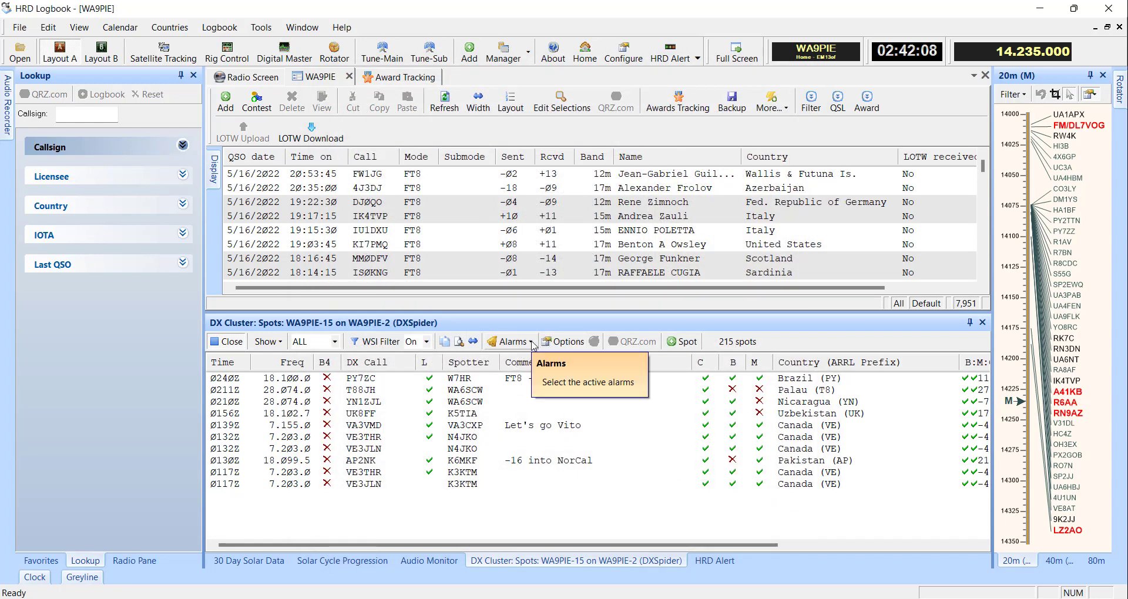
Step: Clear the ITU Zone band alarm in the DX Cluster's WSI alarm definitions and apply the change
{"action": "left_click", "coordinate": [563, 341]}
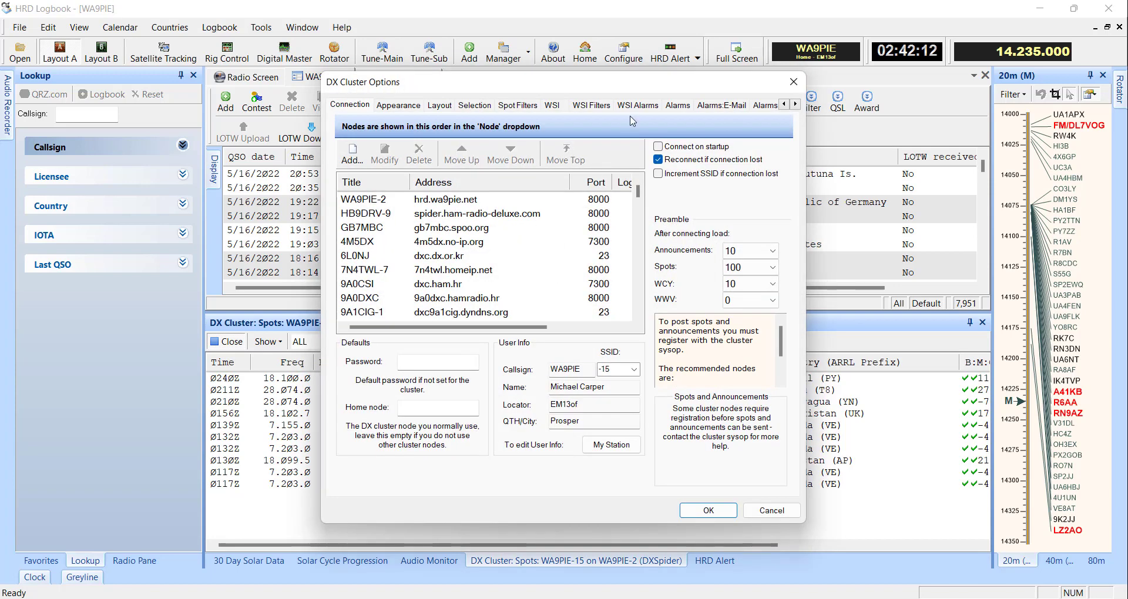
{"action": "left_click", "coordinate": [639, 106]}
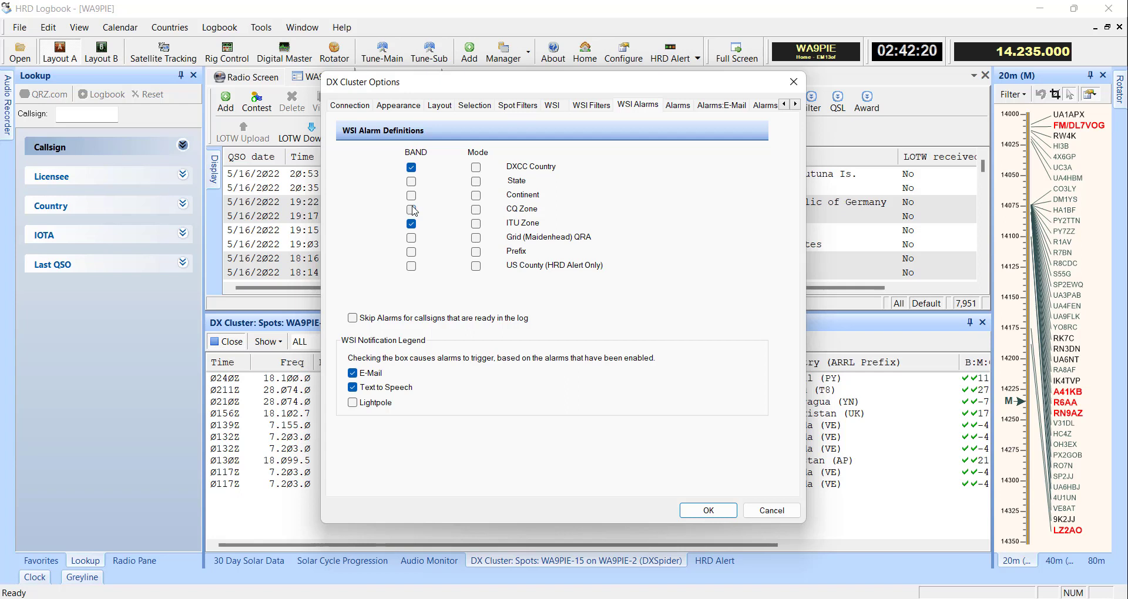
{"action": "left_click", "coordinate": [412, 226]}
{"action": "left_click", "coordinate": [698, 512]}
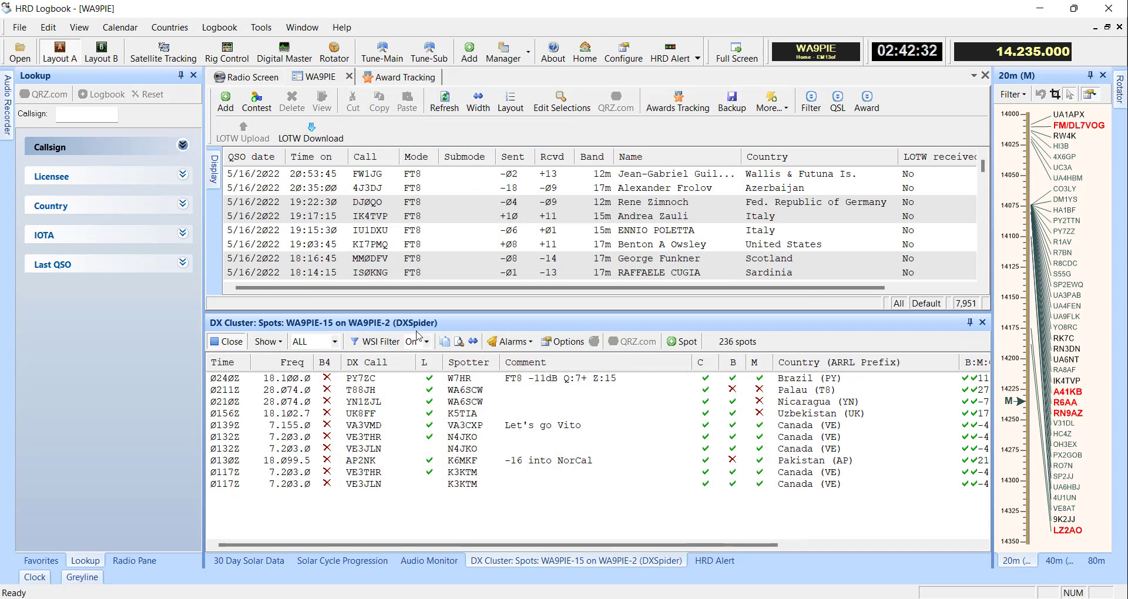
Step: Try the WSI alarms on the DX cluster, checking the alarmed spots' zone and grid columns, and switch the alarms off again
{"action": "left_click", "coordinate": [510, 342]}
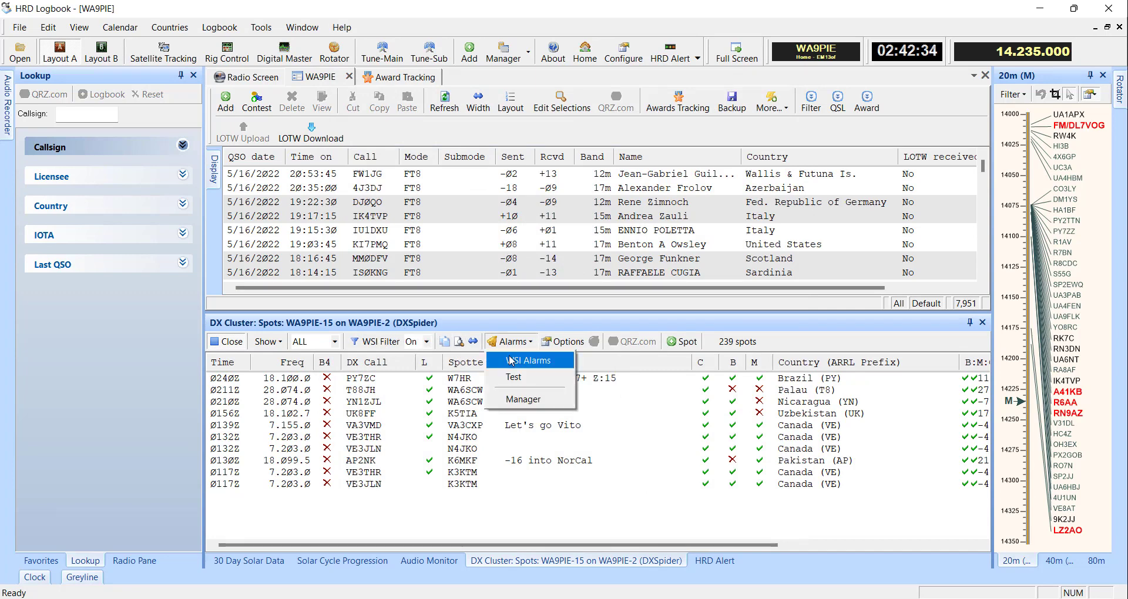
{"action": "left_click", "coordinate": [511, 360]}
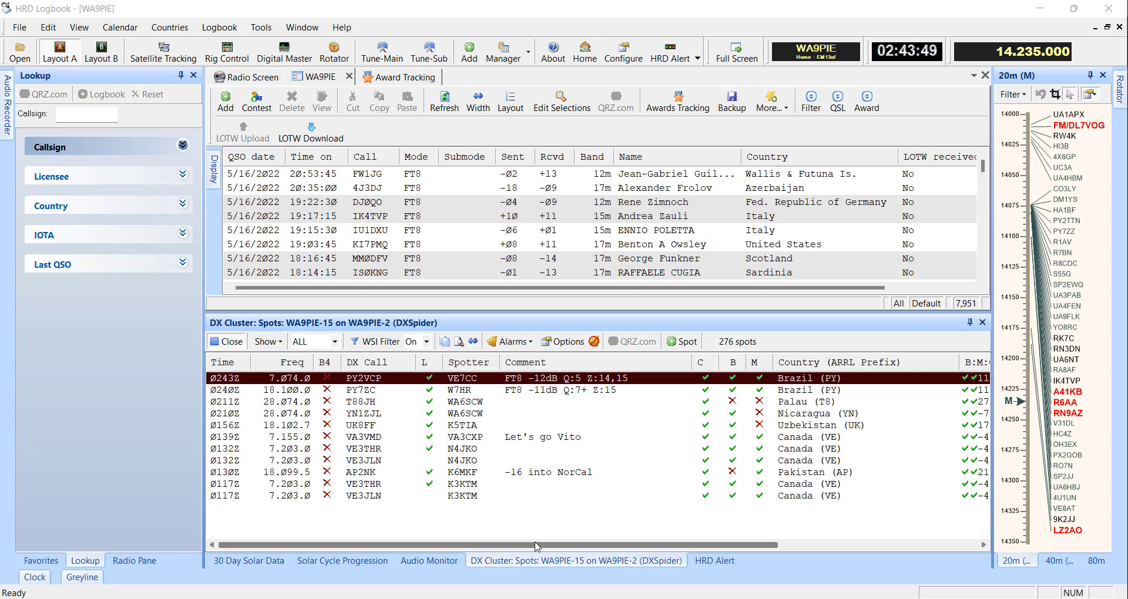
{"action": "left_click_drag", "start_coordinate": [536, 546], "coordinate": [707, 559]}
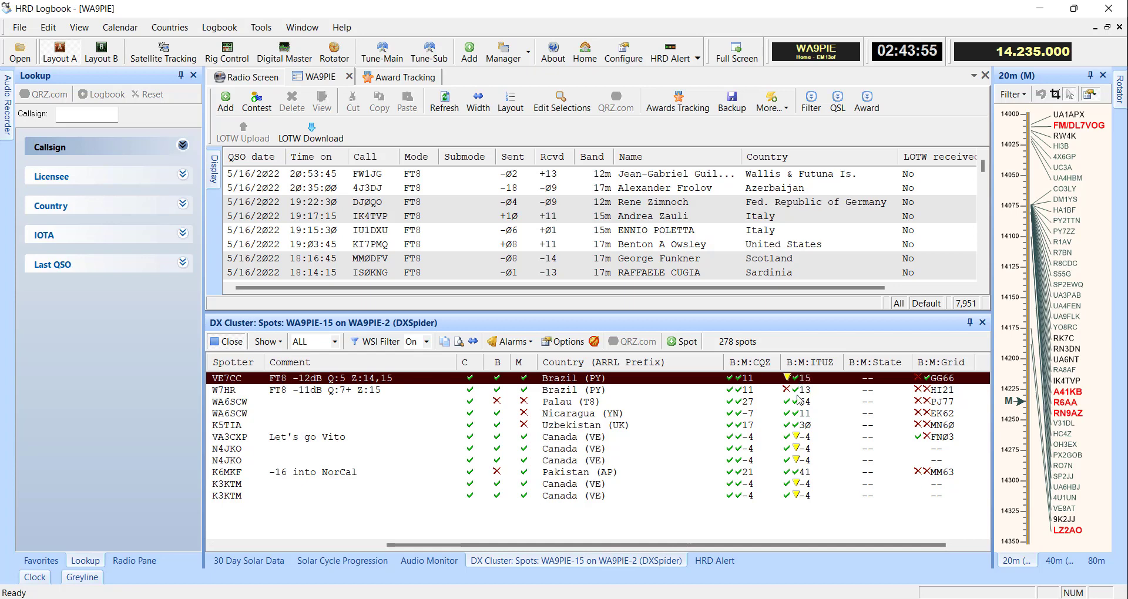
{"action": "left_click_drag", "start_coordinate": [695, 545], "coordinate": [487, 528]}
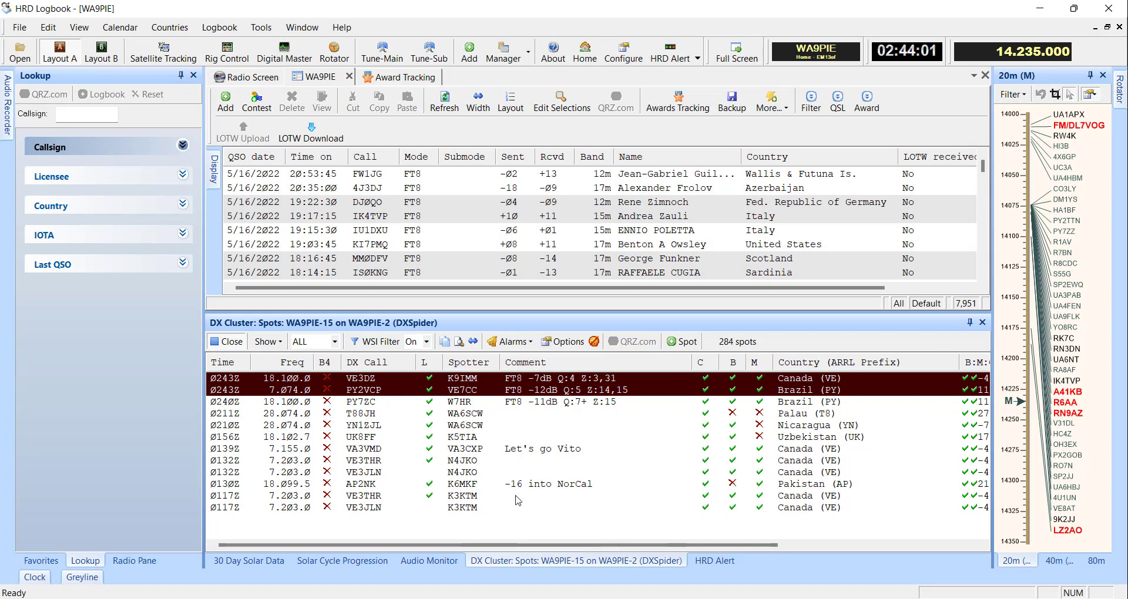
{"action": "left_click_drag", "start_coordinate": [609, 545], "coordinate": [530, 558]}
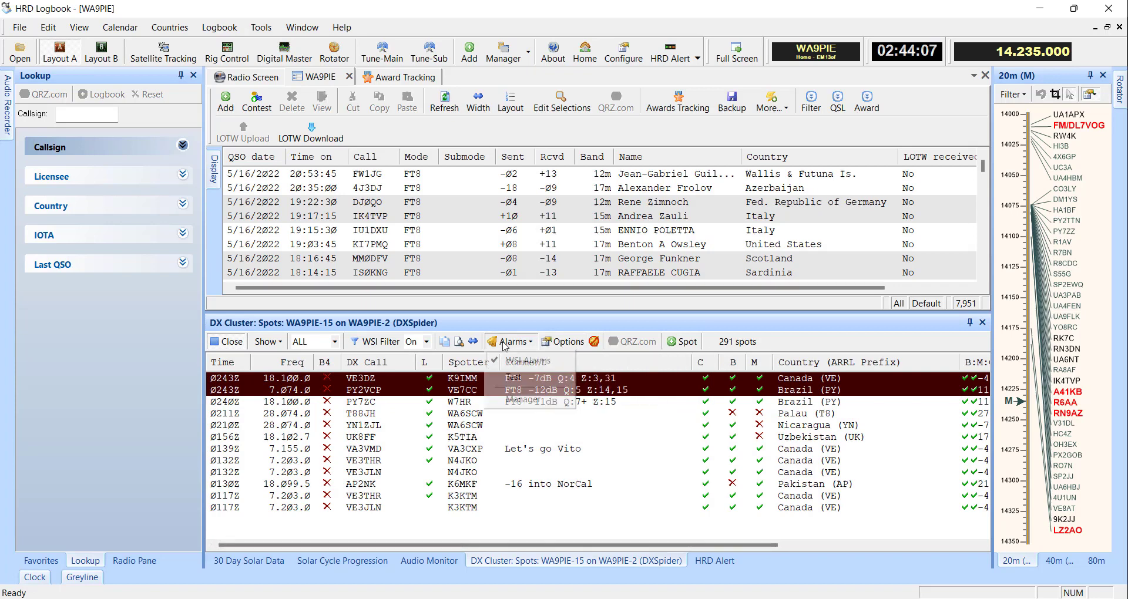
{"action": "left_click", "coordinate": [525, 345]}
{"action": "left_click", "coordinate": [505, 365]}
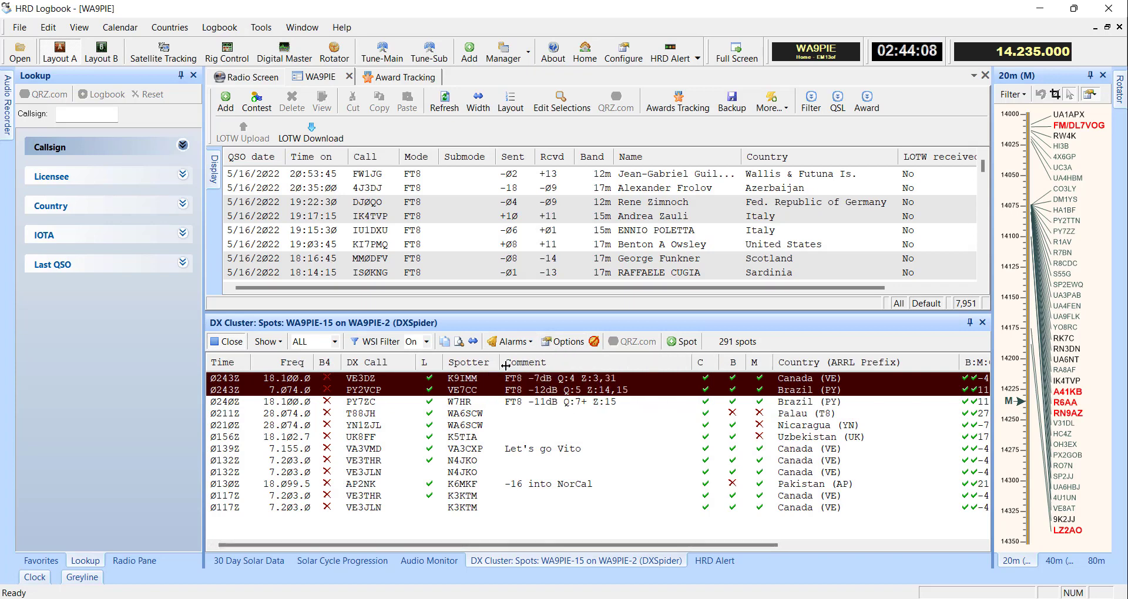
Step: Clear all mode WSI filters and the band filters for CQ Zone and ITU Zone, keeping only band DXCC Country, and apply
{"action": "left_click", "coordinate": [566, 347]}
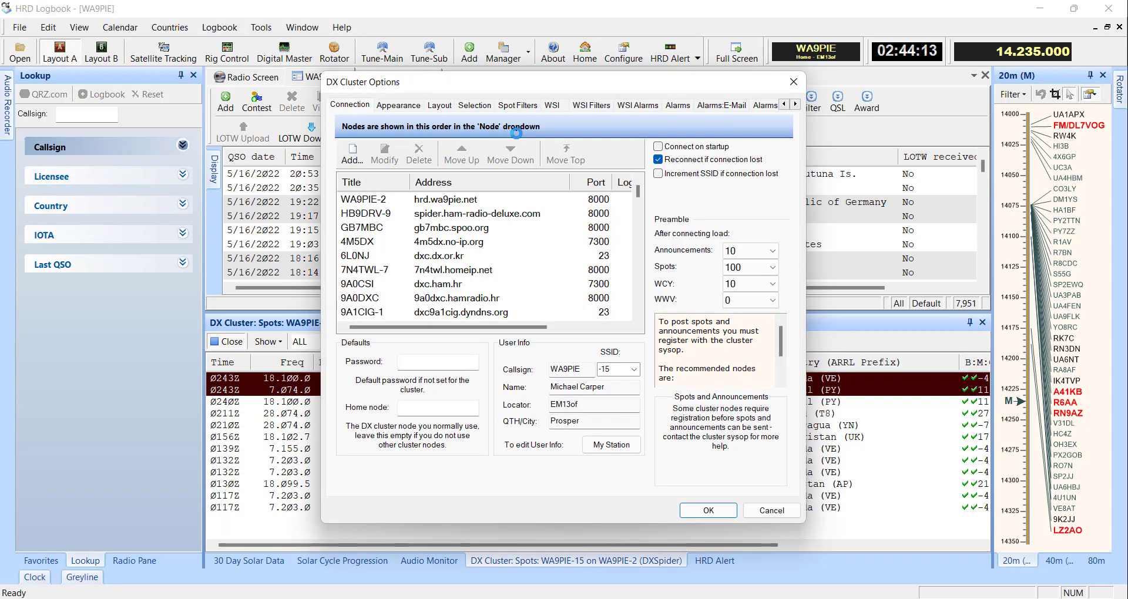
{"action": "left_click", "coordinate": [586, 109]}
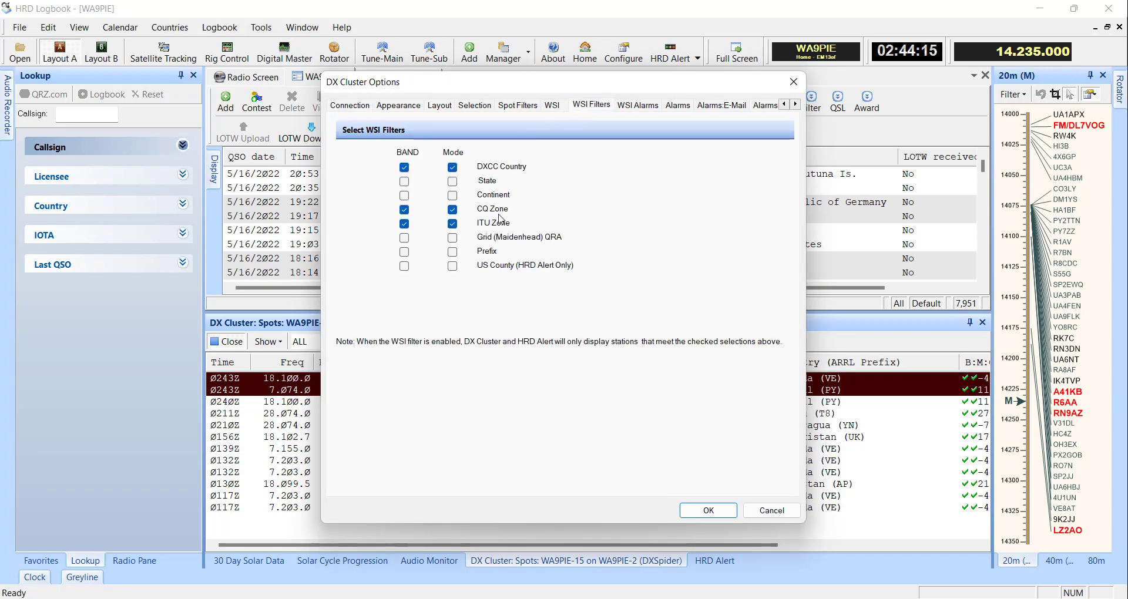
{"action": "left_click", "coordinate": [452, 168]}
{"action": "left_click", "coordinate": [452, 210]}
{"action": "left_click", "coordinate": [452, 224]}
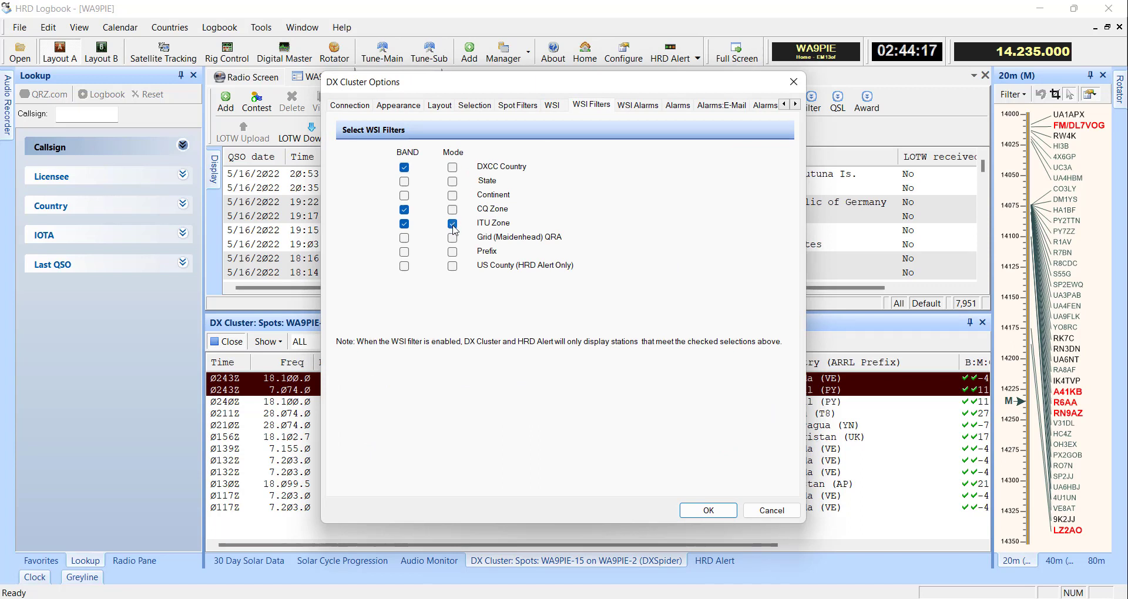
{"action": "left_click", "coordinate": [404, 224]}
{"action": "left_click", "coordinate": [404, 224]}
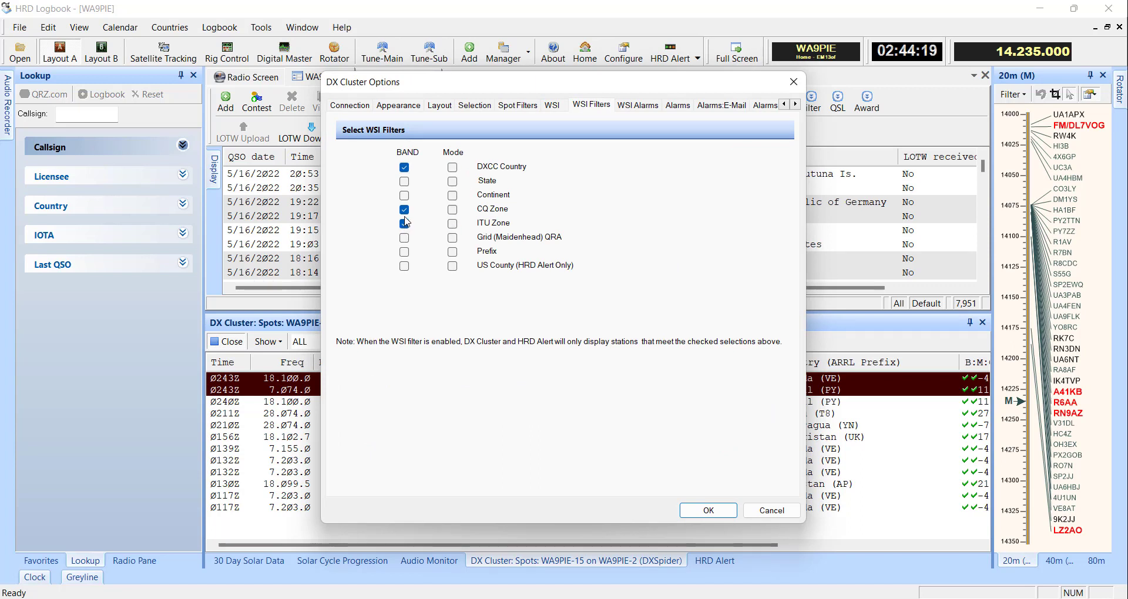
{"action": "left_click", "coordinate": [404, 224]}
{"action": "left_click", "coordinate": [404, 210]}
{"action": "left_click", "coordinate": [699, 520]}
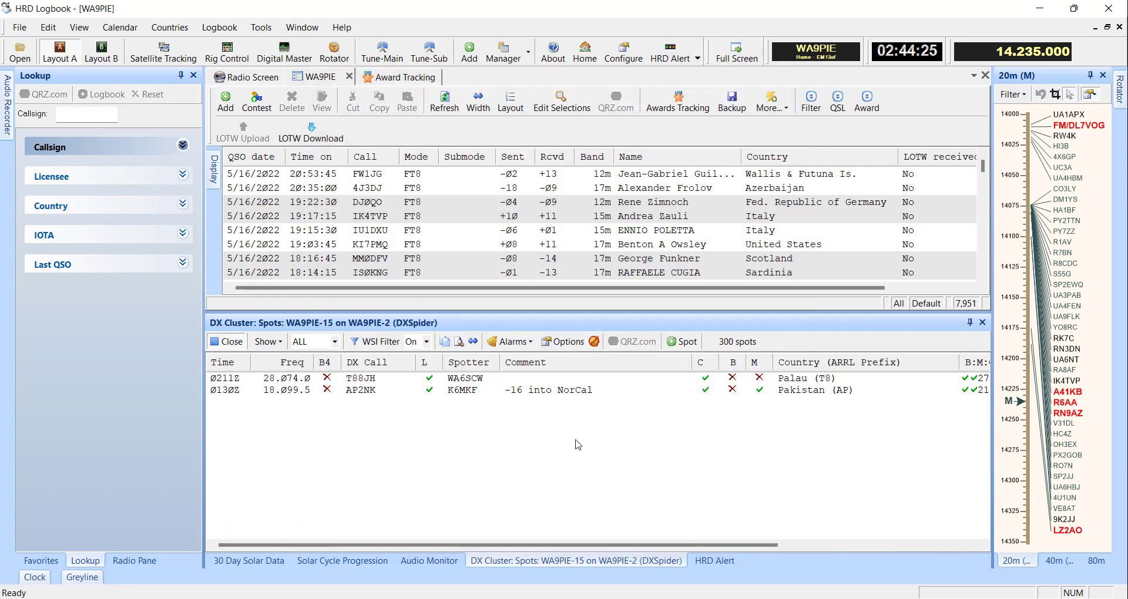
Step: Enable the band WSI filters for CQ Zone and ITU Zone, check the WSI alarm definitions, and apply the options
{"action": "left_click", "coordinate": [563, 342]}
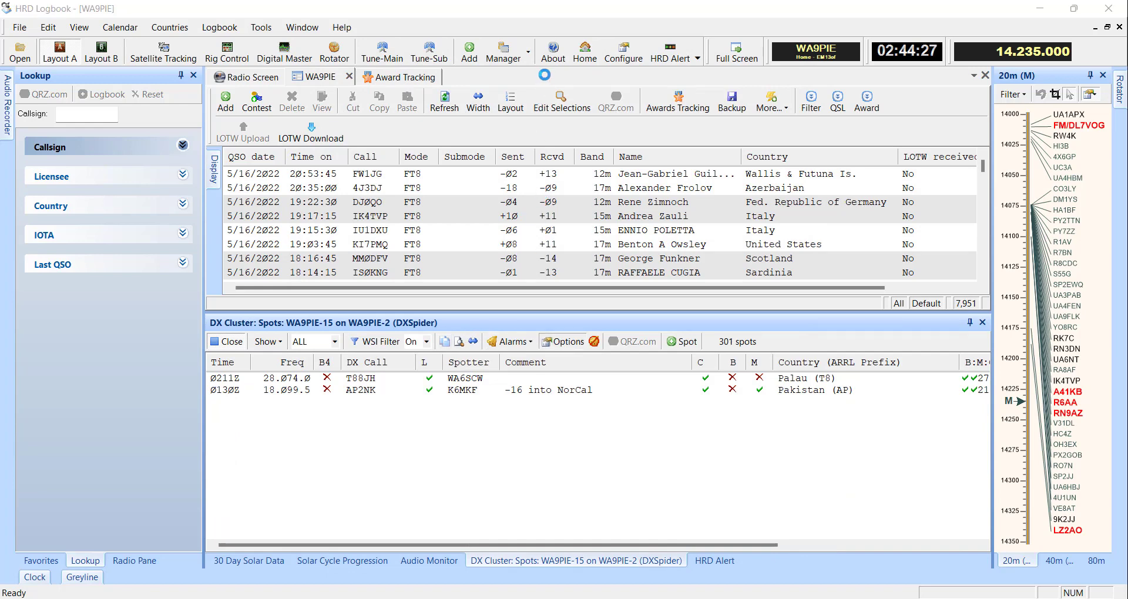
{"action": "left_click", "coordinate": [578, 107]}
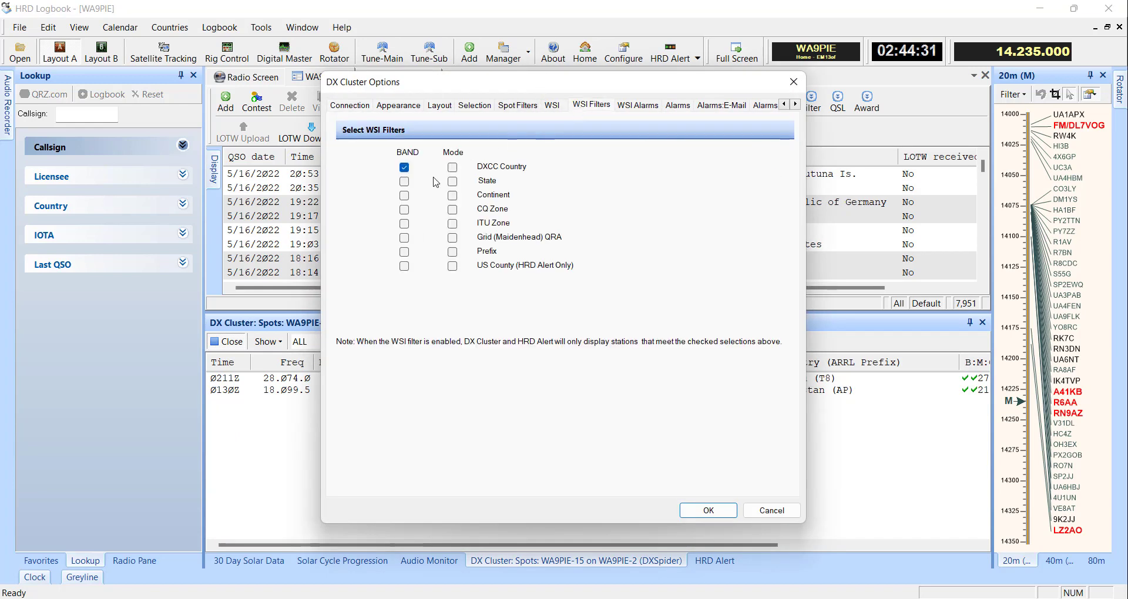
{"action": "left_click", "coordinate": [404, 209]}
{"action": "left_click", "coordinate": [404, 224]}
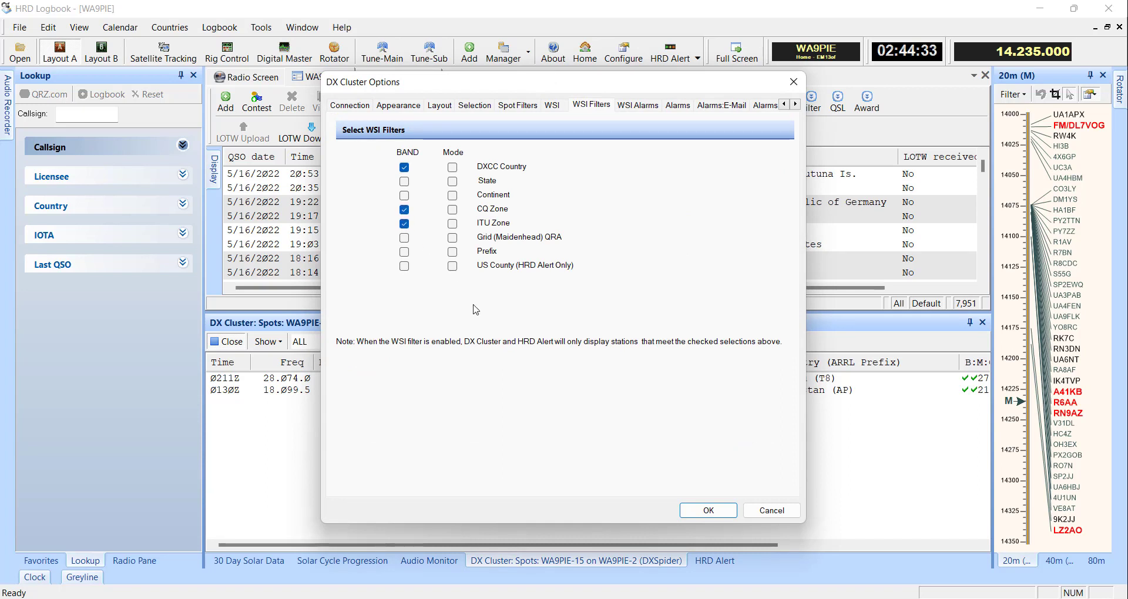
{"action": "left_click", "coordinate": [630, 108]}
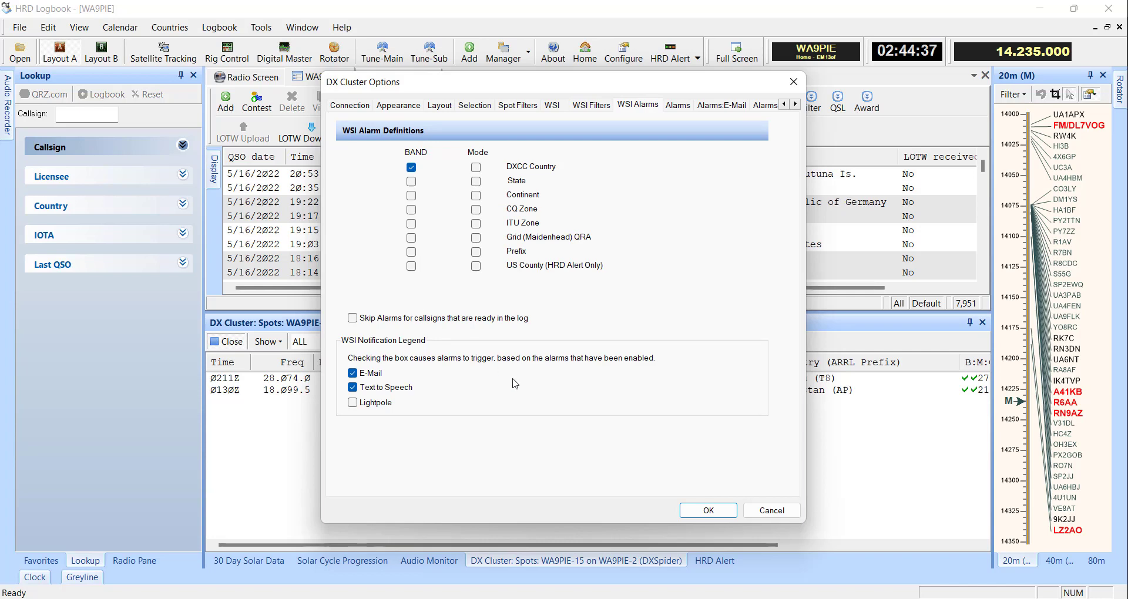
{"action": "left_click", "coordinate": [702, 511]}
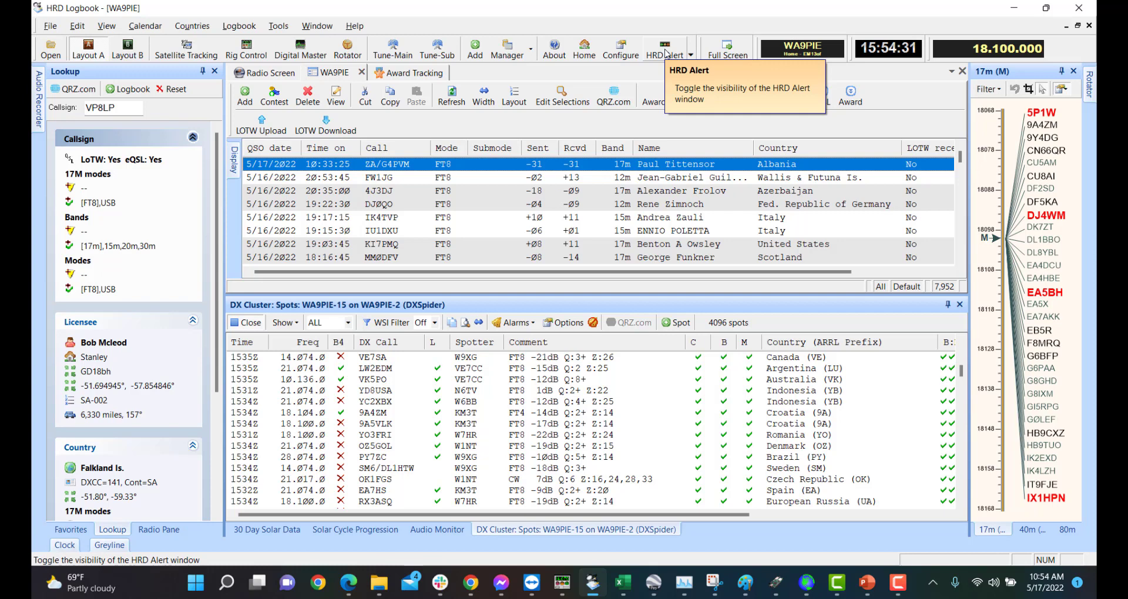
Step: Show the HRD Alert window in the logbook
{"action": "left_click", "coordinate": [666, 52]}
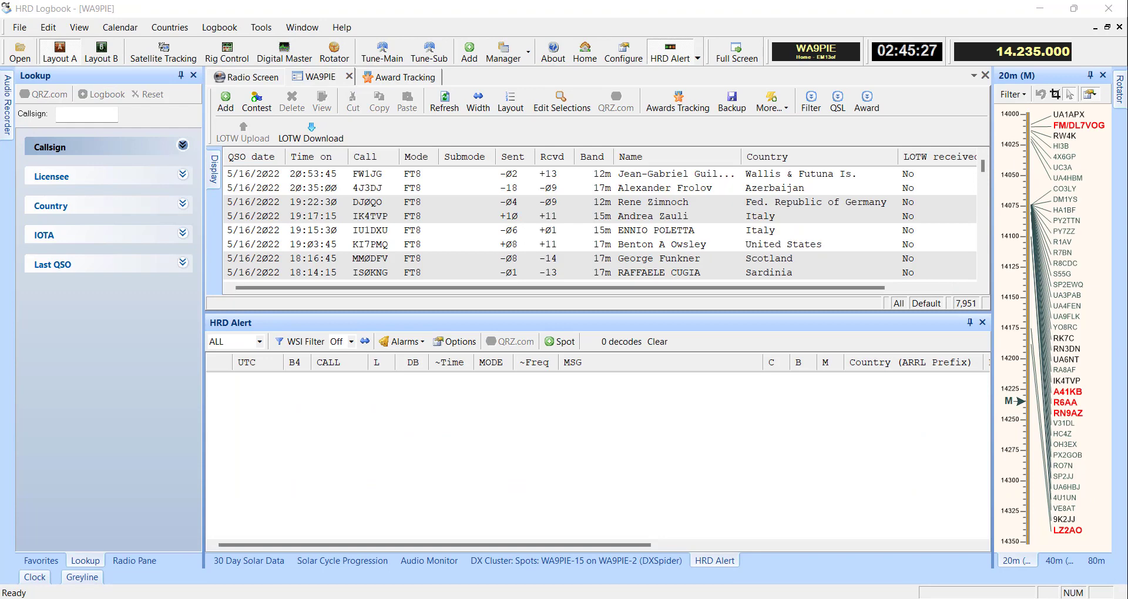
Step: Switch to WSJT-X and set the operating frequency to 18.100 MHz on the 17m band
{"action": "key", "text": "alt+Tab"}
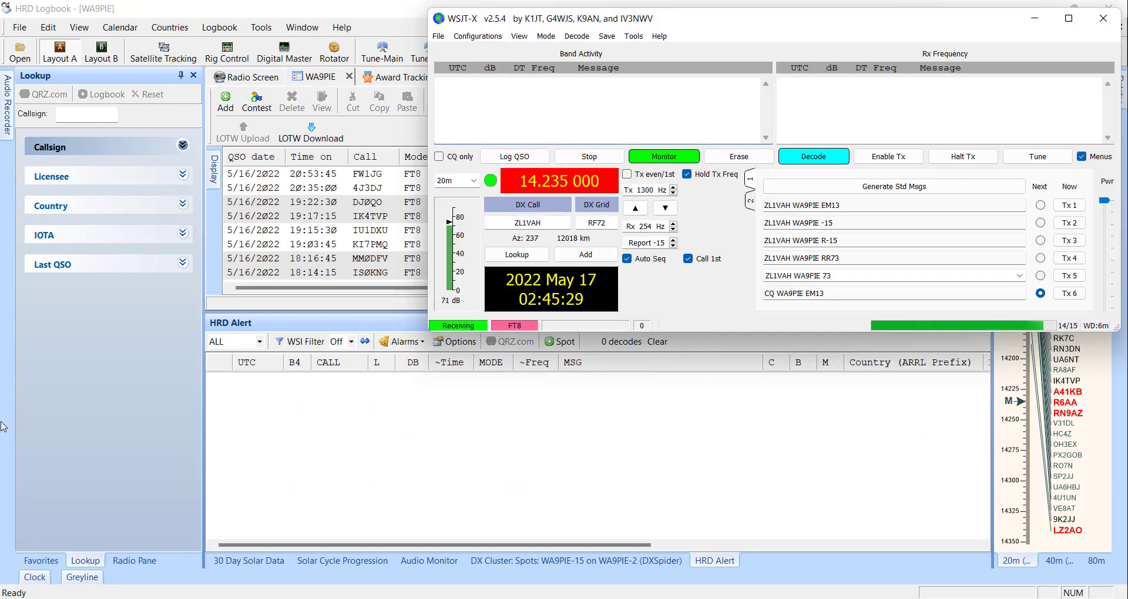
{"action": "left_click", "coordinate": [474, 181]}
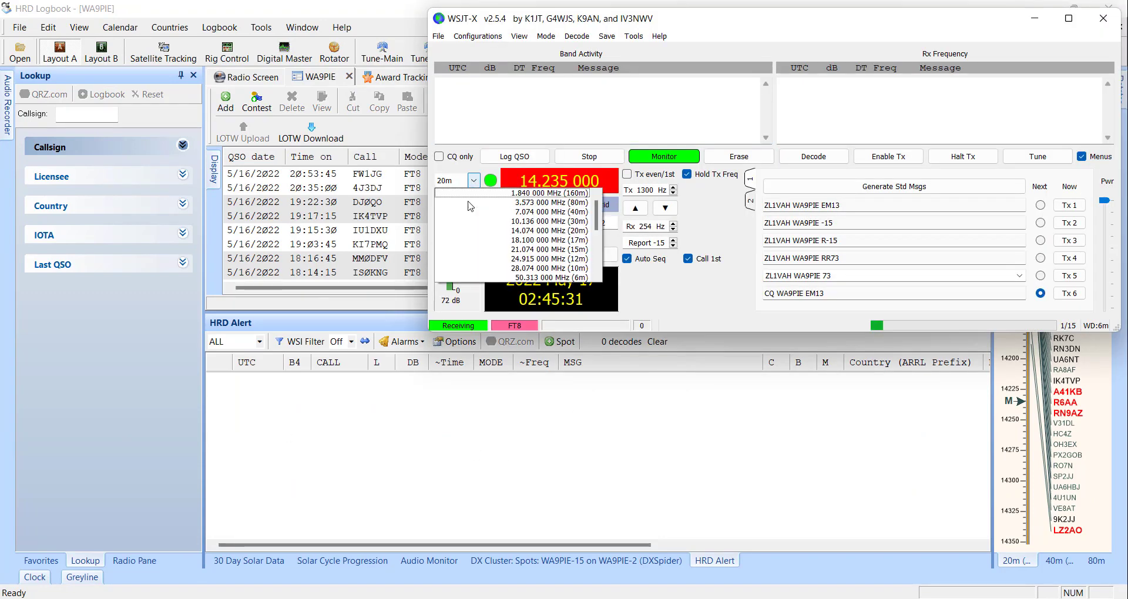
{"action": "left_click", "coordinate": [481, 240]}
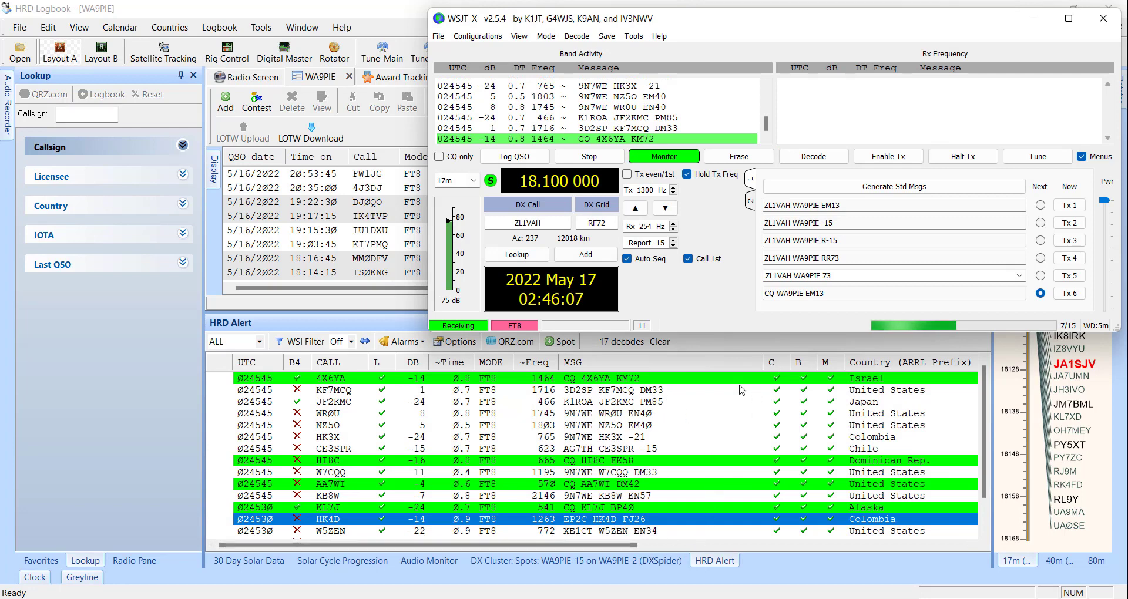
Step: Examine the HRD Alert decodes across the grid, county, state, continent, zone and prefix columns, comparing them with the WSJT-X band activity
{"action": "left_click_drag", "start_coordinate": [617, 546], "coordinate": [882, 556]}
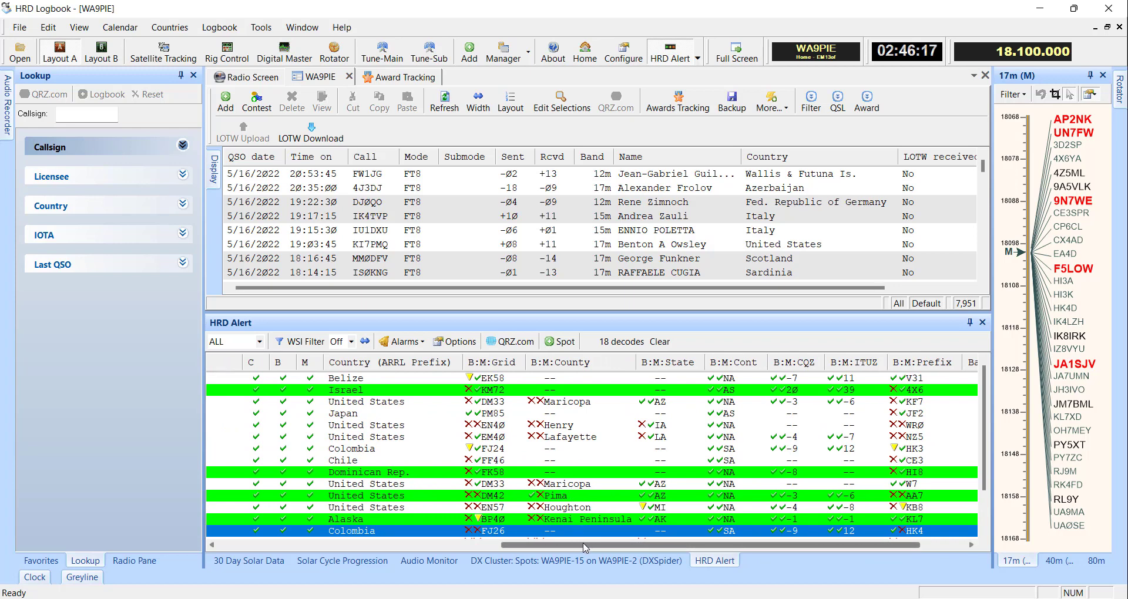
{"action": "scroll", "coordinate": [584, 548], "scroll_direction": "left", "scroll_amount": 5}
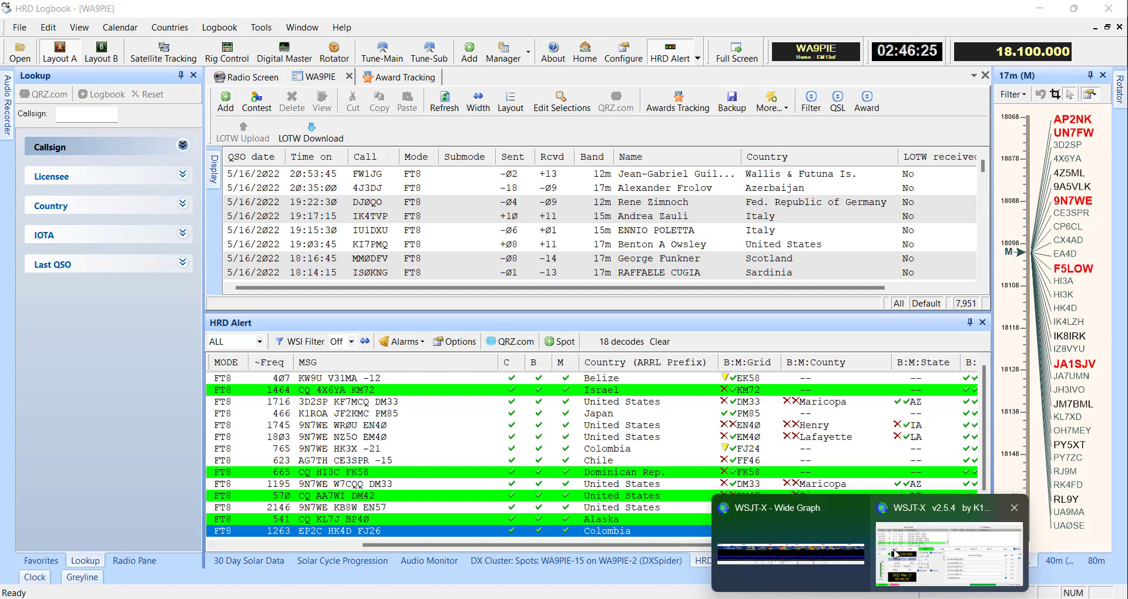
{"action": "left_click", "coordinate": [946, 543]}
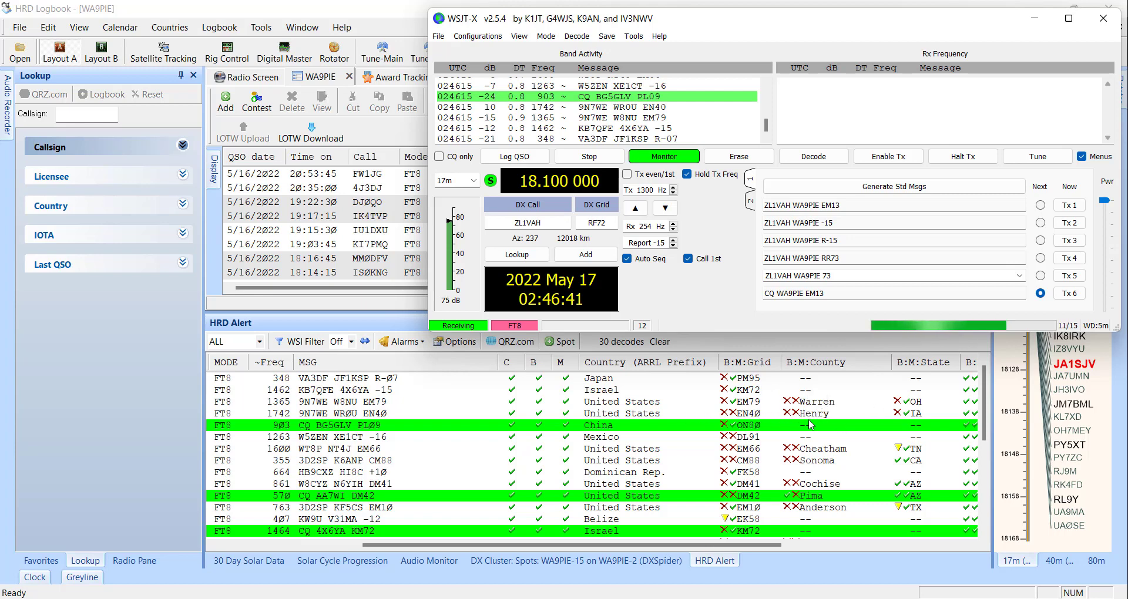
{"action": "left_click_drag", "start_coordinate": [763, 544], "coordinate": [925, 550]}
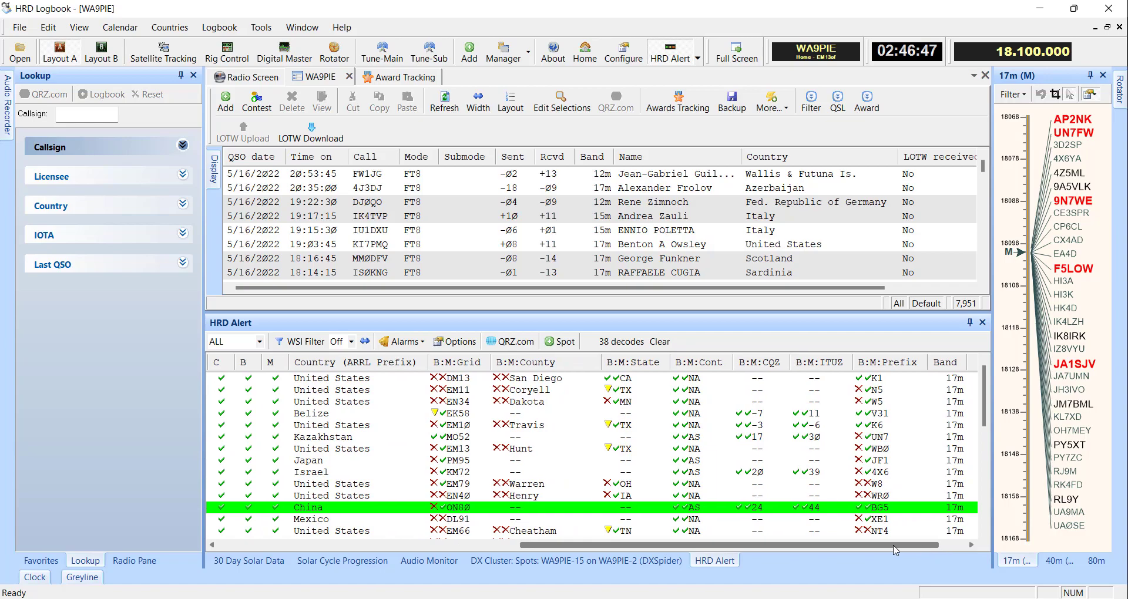
{"action": "mouse_move", "coordinate": [644, 597]}
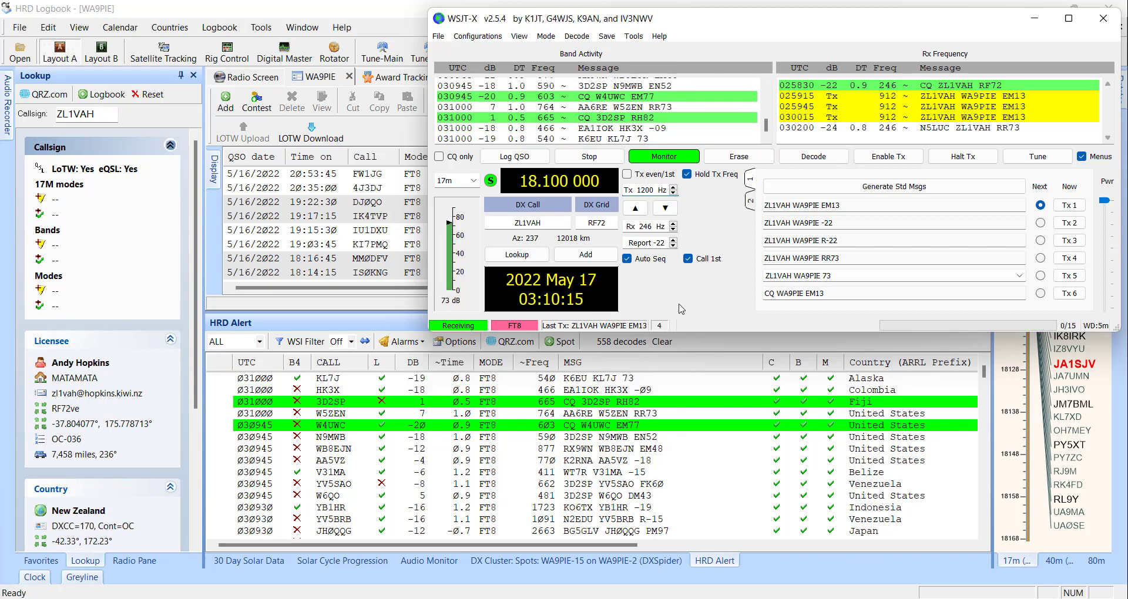
Step: Review the ARRL DXCC totals per band in Award Tracking, and return to the log with WSJT-X in front
{"action": "left_click", "coordinate": [399, 78]}
{"action": "scroll", "coordinate": [459, 271], "scroll_direction": "down", "scroll_amount": 2}
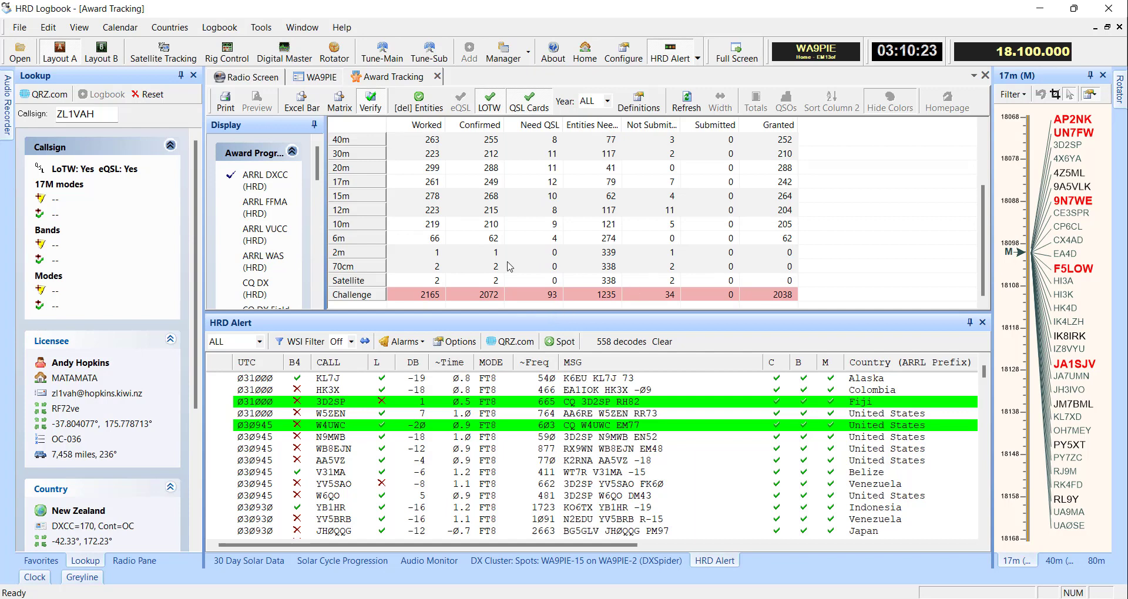
{"action": "left_click", "coordinate": [331, 78]}
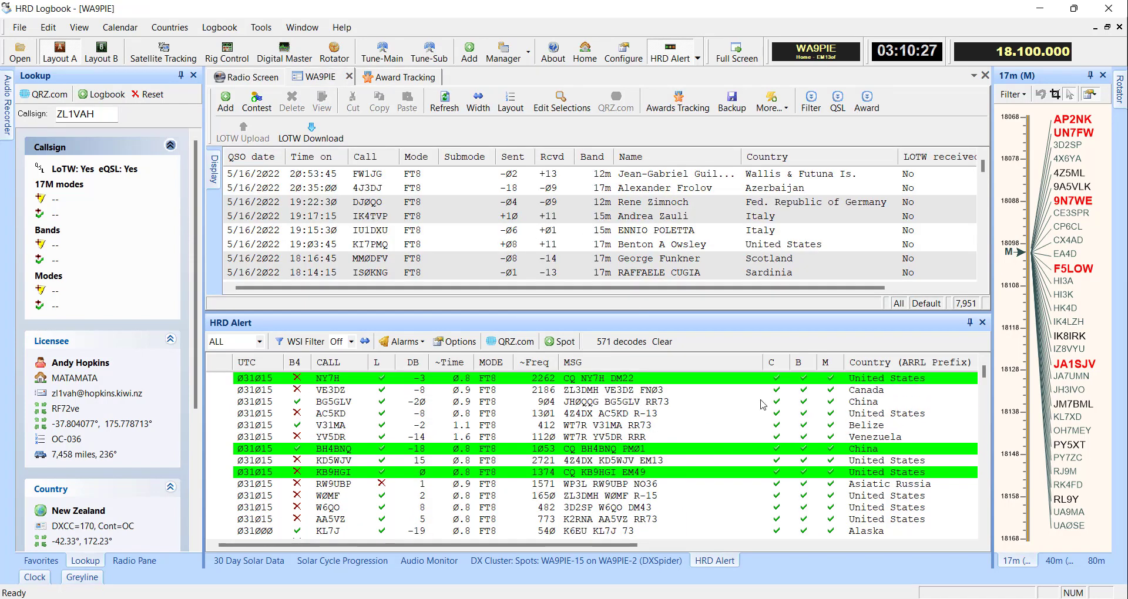
{"action": "key", "text": "alt+Tab"}
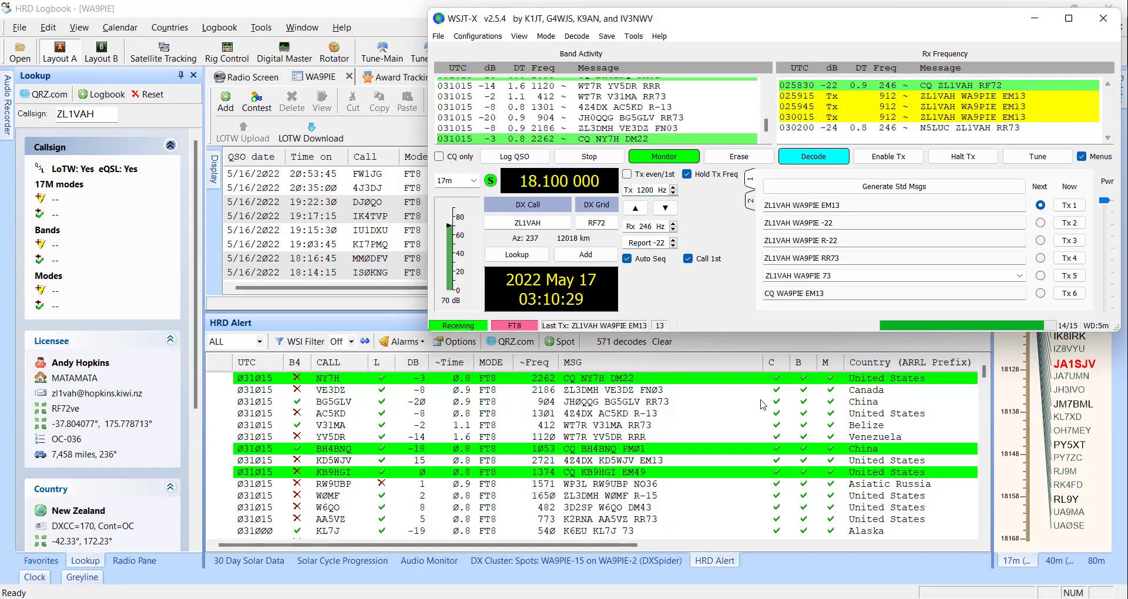